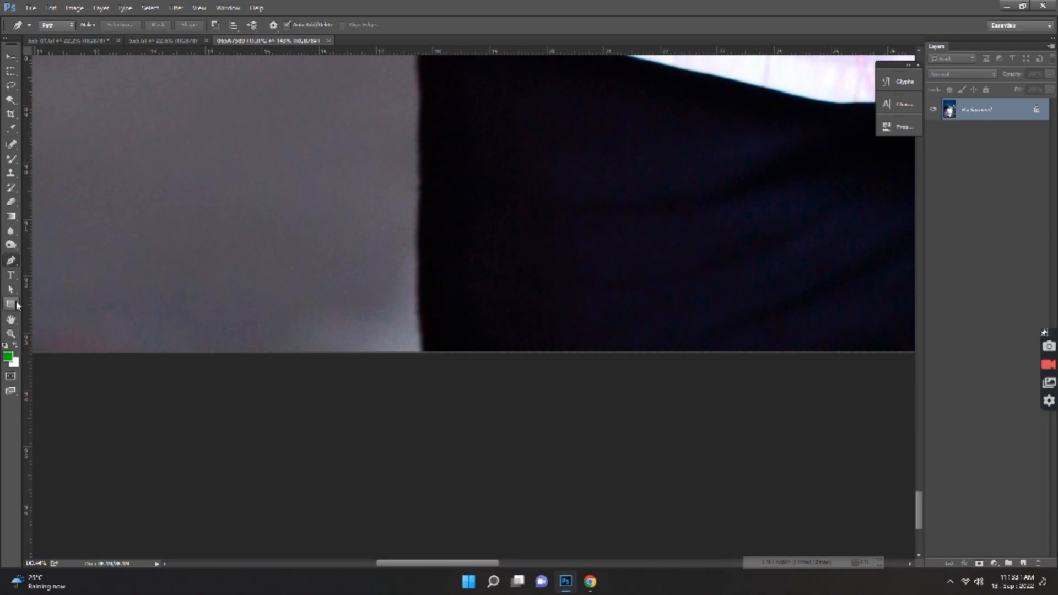
# Start a Pen path at the photo's lower edge and trace the dark trousers' left side up to the shirt hem
pyautogui.scroll(1, 430, 337)
pyautogui.click(431, 375)
pyautogui.moveTo(421, 309); pyautogui.dragTo(422, 289)
pyautogui.moveTo(421, 155); pyautogui.dragTo(409, 380)
pyautogui.moveTo(410, 281); pyautogui.dragTo(408, 259)
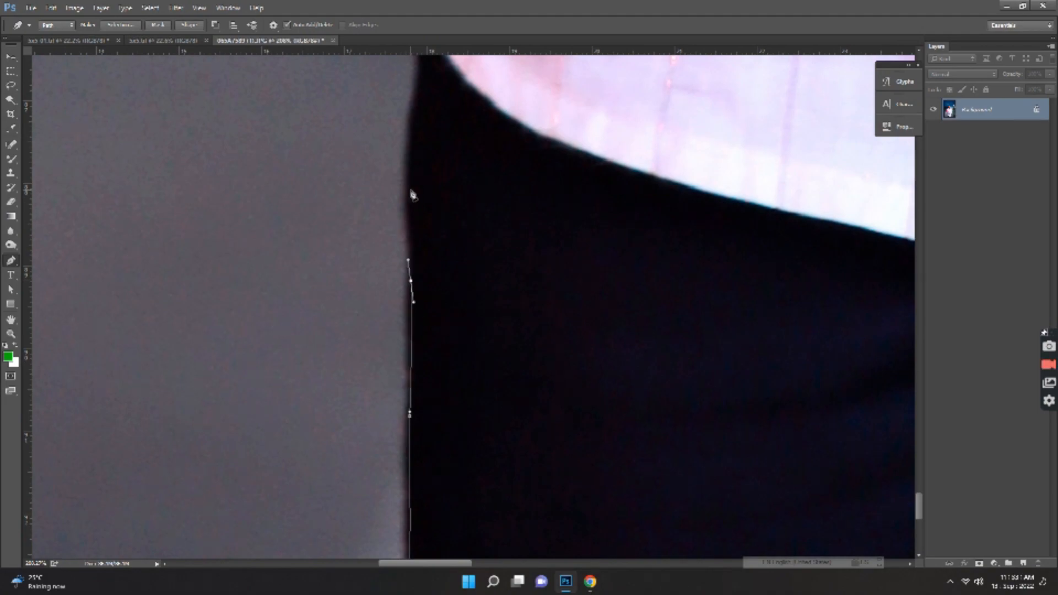
pyautogui.moveTo(410, 129); pyautogui.dragTo(393, 333)
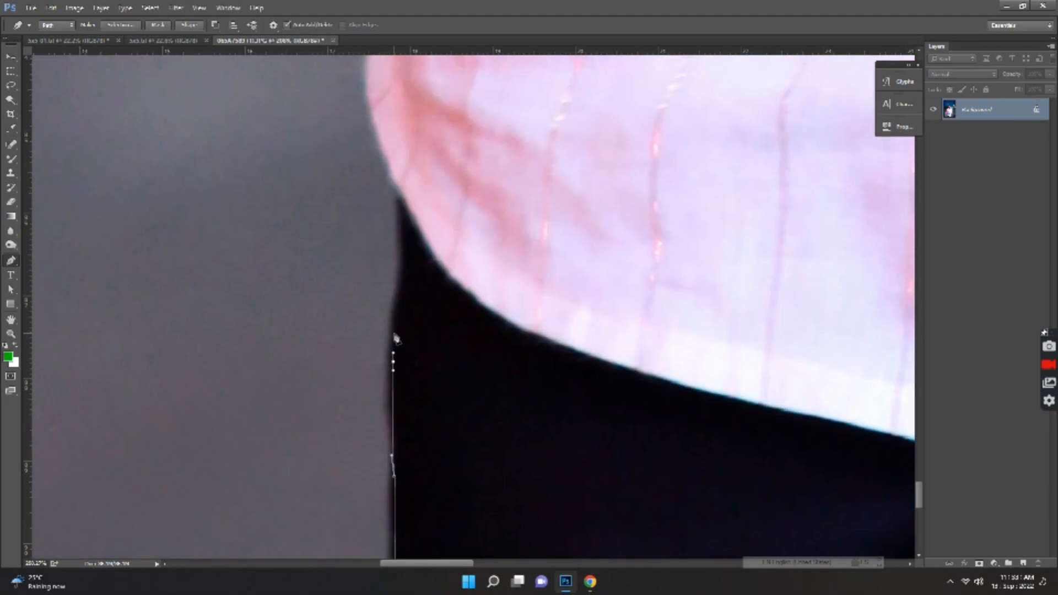
pyautogui.moveTo(399, 278); pyautogui.dragTo(399, 267)
pyautogui.click(403, 235)
# Continue the path around the shirt's curved hem corner and the first creases above it
pyautogui.moveTo(403, 211); pyautogui.dragTo(421, 299)
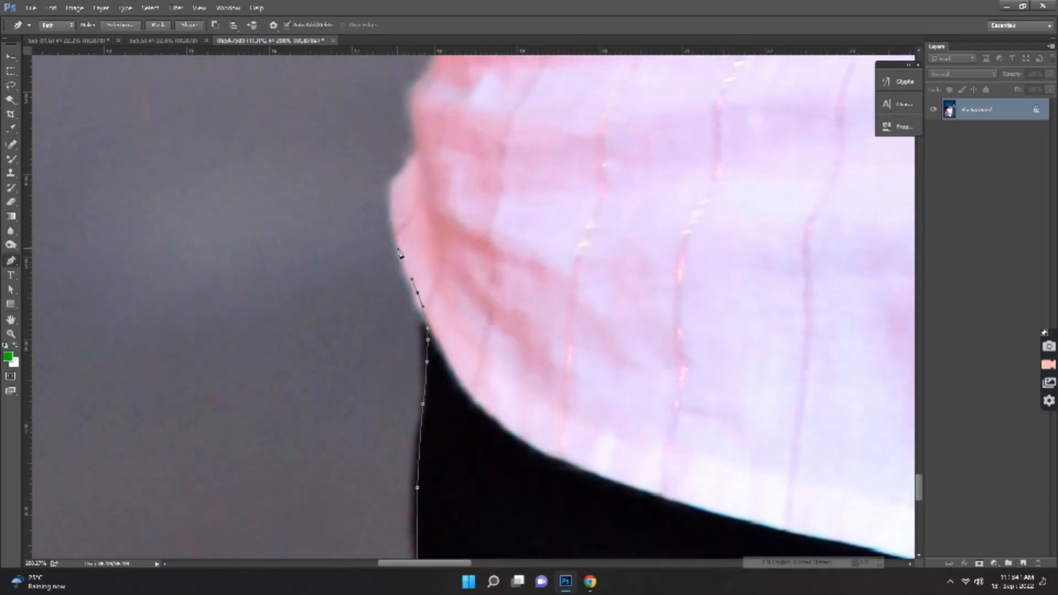
pyautogui.click(411, 155)
pyautogui.click(414, 141)
pyautogui.moveTo(412, 109); pyautogui.dragTo(387, 363)
pyautogui.click(406, 307)
pyautogui.click(403, 263)
pyautogui.click(397, 241)
# Trace the pink-lit side of the shirt upward to the underside of the blue box
pyautogui.moveTo(424, 168); pyautogui.dragTo(392, 371)
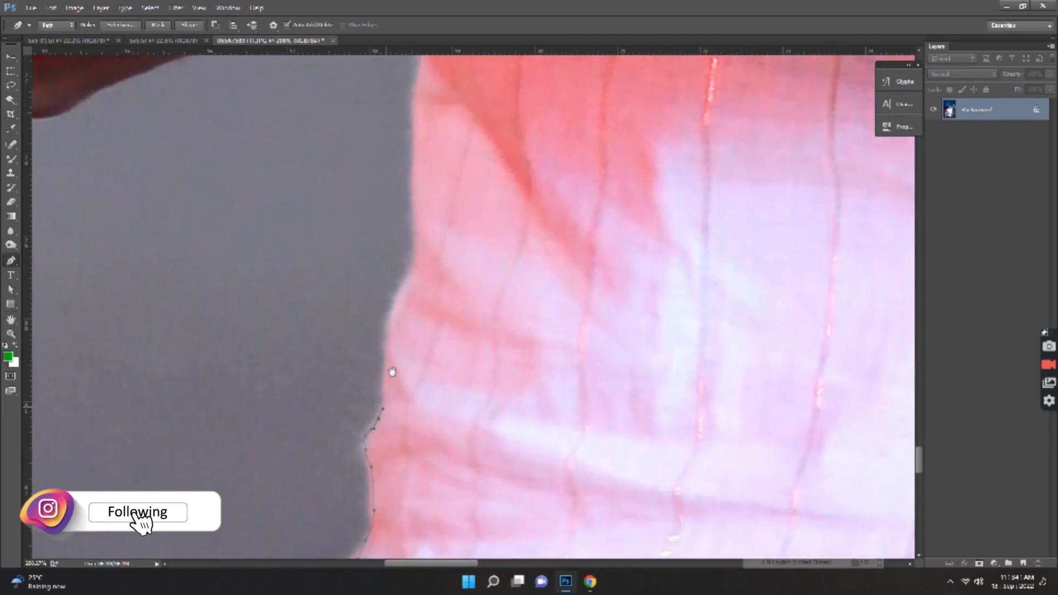
pyautogui.click(388, 328)
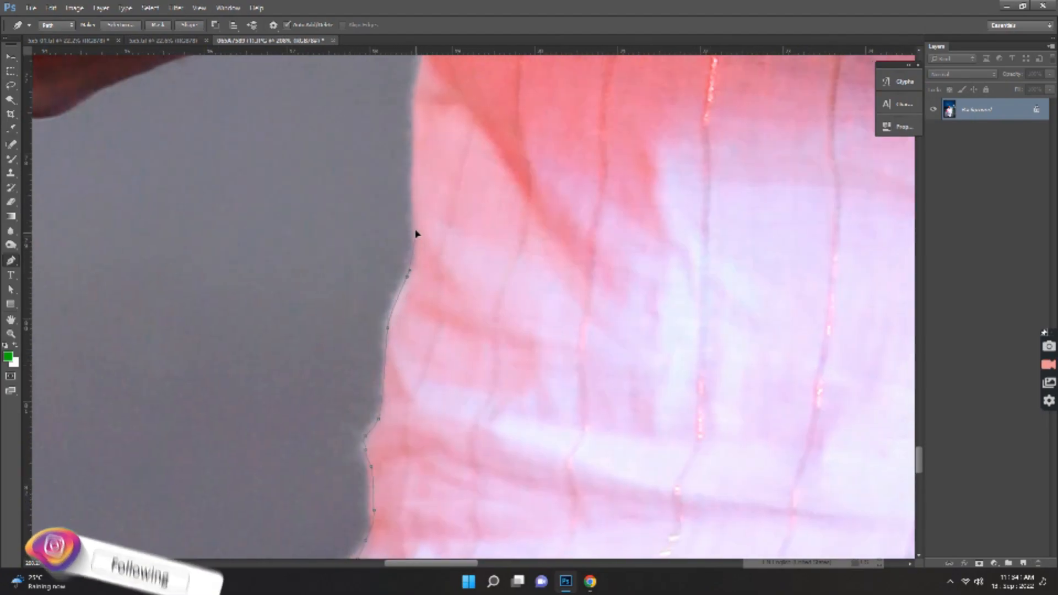
pyautogui.moveTo(404, 199); pyautogui.dragTo(342, 389)
pyautogui.moveTo(345, 353); pyautogui.dragTo(346, 331)
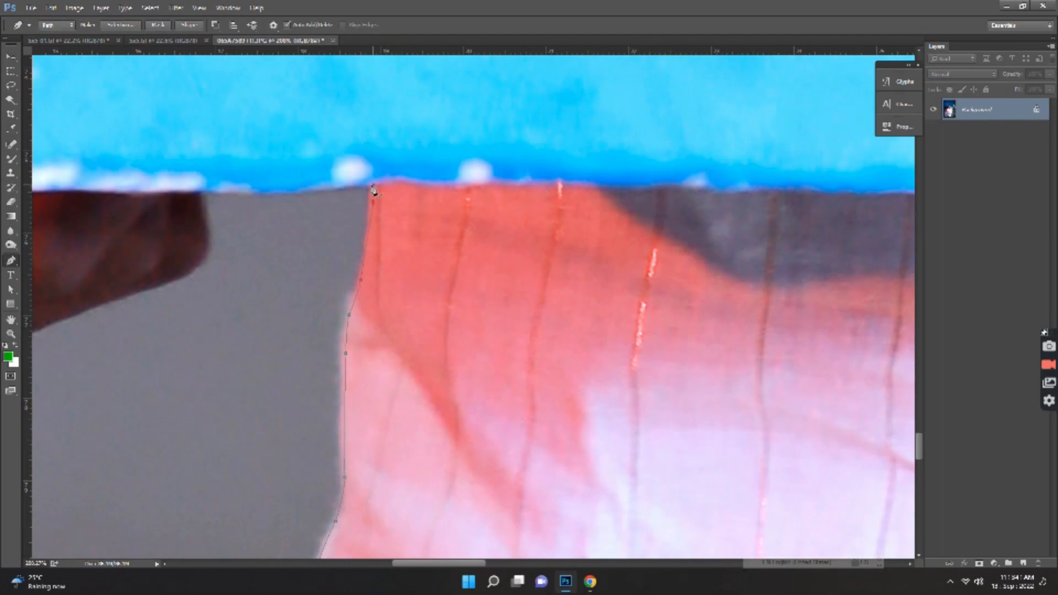
# Carry the path along the blue box's underside and around the lower edge of the fingers holding it
pyautogui.moveTo(281, 188); pyautogui.dragTo(549, 172)
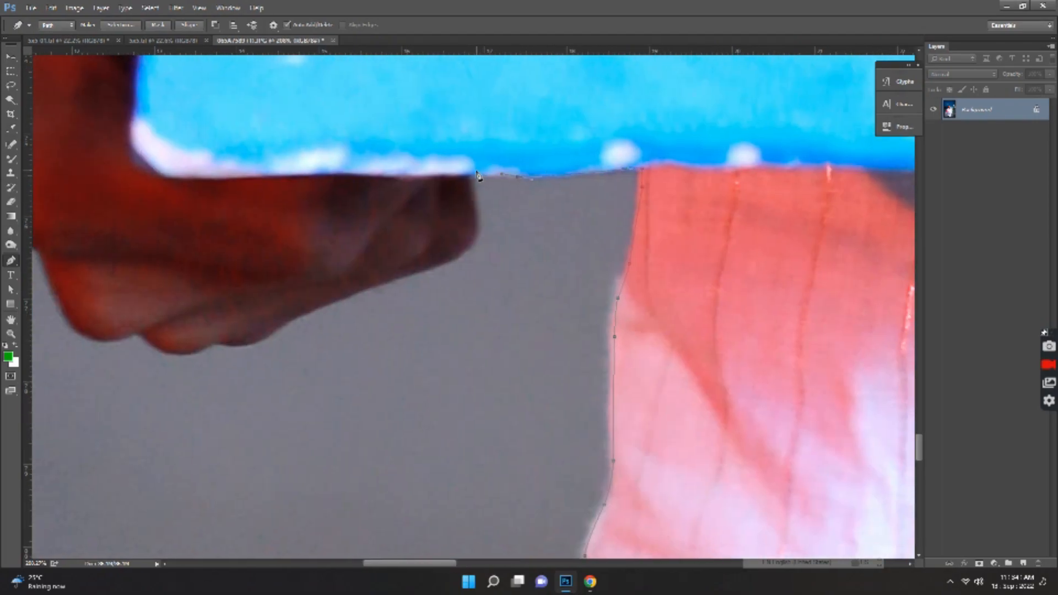
pyautogui.scroll(-4, 472, 182)
pyautogui.moveTo(467, 191); pyautogui.dragTo(478, 307)
pyautogui.moveTo(467, 345); pyautogui.dragTo(374, 382)
pyautogui.scroll(3, 425, 363)
pyautogui.moveTo(337, 295); pyautogui.dragTo(511, 298)
pyautogui.click(455, 300)
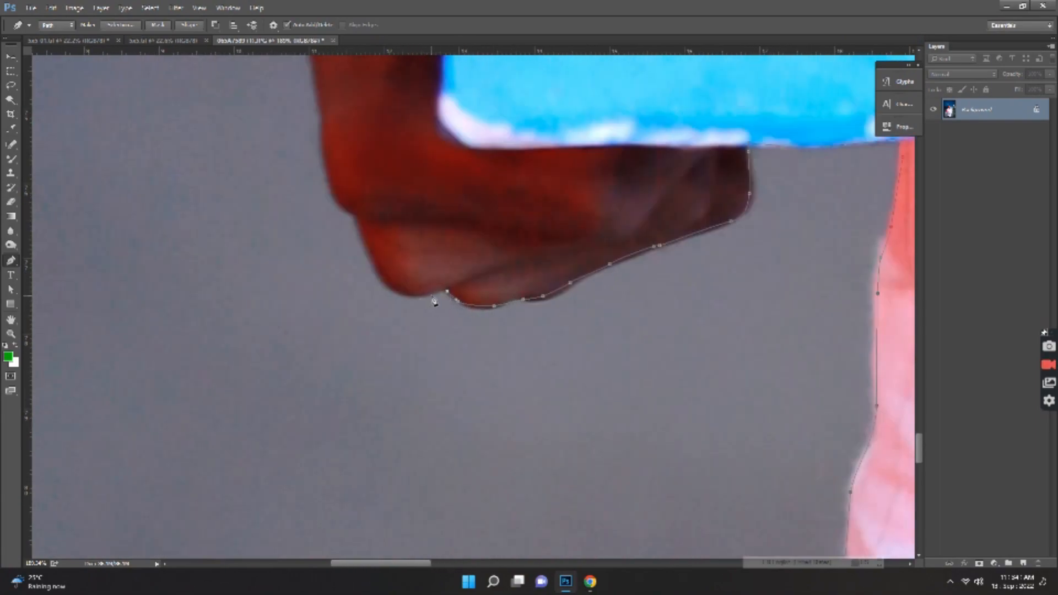
# Trace around the last finger and up the back of the hand to the orange wristband
pyautogui.moveTo(401, 293); pyautogui.dragTo(371, 259)
pyautogui.moveTo(353, 216); pyautogui.dragTo(355, 220)
pyautogui.moveTo(325, 166); pyautogui.dragTo(333, 296)
pyautogui.moveTo(323, 251); pyautogui.dragTo(319, 223)
pyautogui.moveTo(307, 181); pyautogui.dragTo(303, 169)
pyautogui.moveTo(289, 220); pyautogui.dragTo(293, 421)
pyautogui.moveTo(286, 324); pyautogui.dragTo(282, 281)
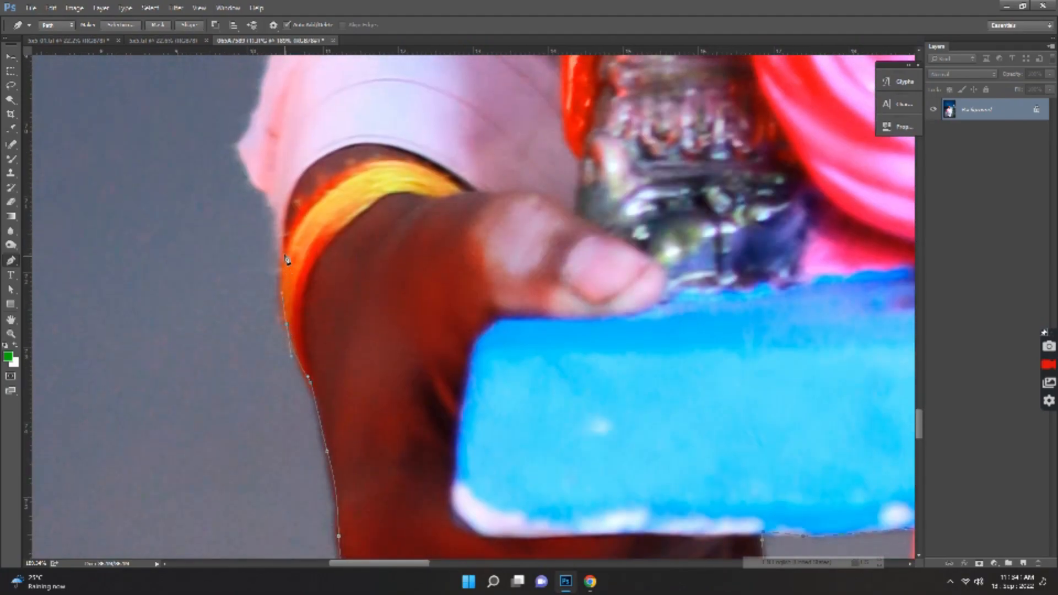
# Extend the path around the pointed sleeve cuff and up the lower sleeve to its first fold
pyautogui.moveTo(244, 150); pyautogui.dragTo(269, 372)
pyautogui.scroll(3, 267, 369)
pyautogui.moveTo(289, 326); pyautogui.dragTo(293, 312)
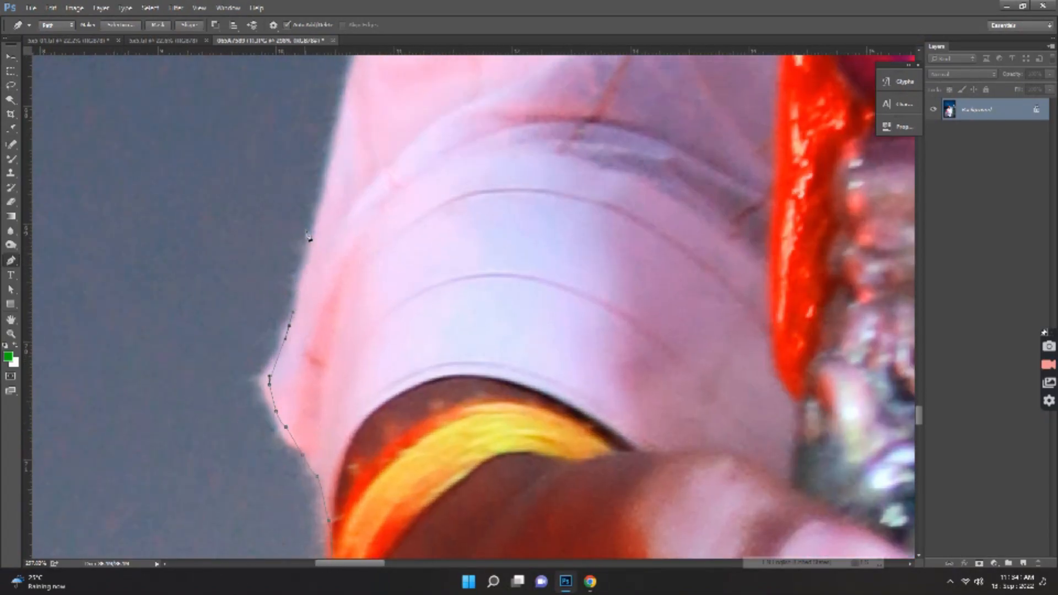
pyautogui.moveTo(331, 155); pyautogui.dragTo(286, 409)
pyautogui.moveTo(315, 315); pyautogui.dragTo(323, 284)
pyautogui.click(310, 206)
pyautogui.moveTo(313, 177); pyautogui.dragTo(315, 173)
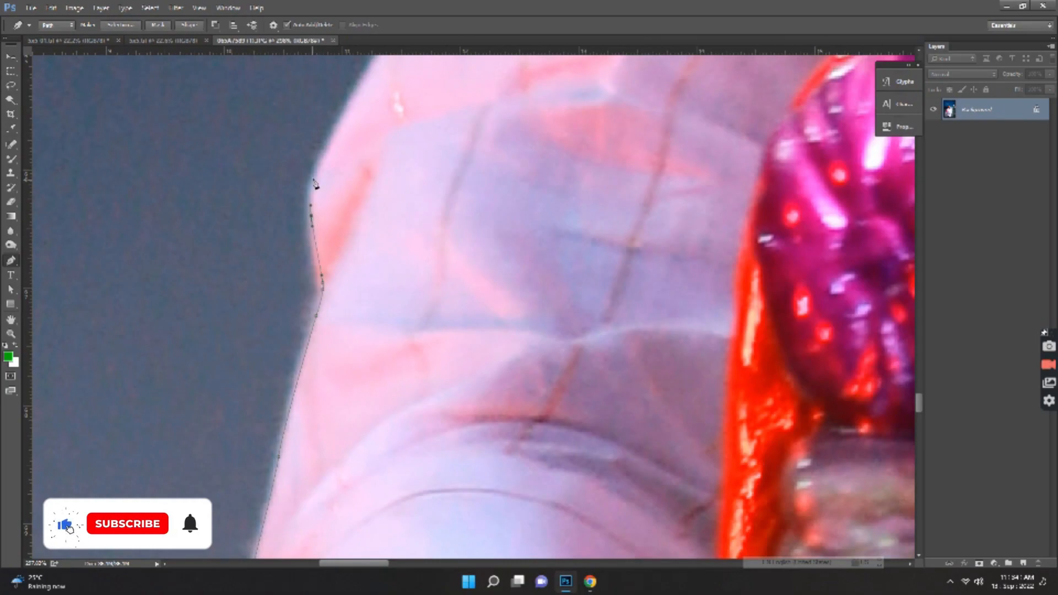
# Trace the bulging folds of the sleeve above the forearm with further anchor points
pyautogui.moveTo(349, 128); pyautogui.dragTo(281, 363)
pyautogui.moveTo(309, 296); pyautogui.dragTo(322, 270)
pyautogui.moveTo(351, 199); pyautogui.dragTo(385, 153)
pyautogui.click(374, 172)
pyautogui.moveTo(380, 130); pyautogui.dragTo(380, 126)
# Follow the stepped sleeve crease and round the protruding sleeve corner below the upper arm
pyautogui.moveTo(381, 89); pyautogui.dragTo(300, 428)
pyautogui.click(311, 385)
pyautogui.click(313, 326)
pyautogui.click(313, 303)
pyautogui.click(339, 279)
pyautogui.click(359, 270)
pyautogui.click(370, 264)
pyautogui.moveTo(350, 192); pyautogui.dragTo(337, 165)
pyautogui.moveTo(339, 140); pyautogui.dragTo(343, 133)
# Trace the long outer edge of the upper sleeve toward the man's shoulder on the photo's left side
pyautogui.moveTo(375, 105); pyautogui.dragTo(300, 413)
pyautogui.moveTo(315, 309); pyautogui.dragTo(330, 264)
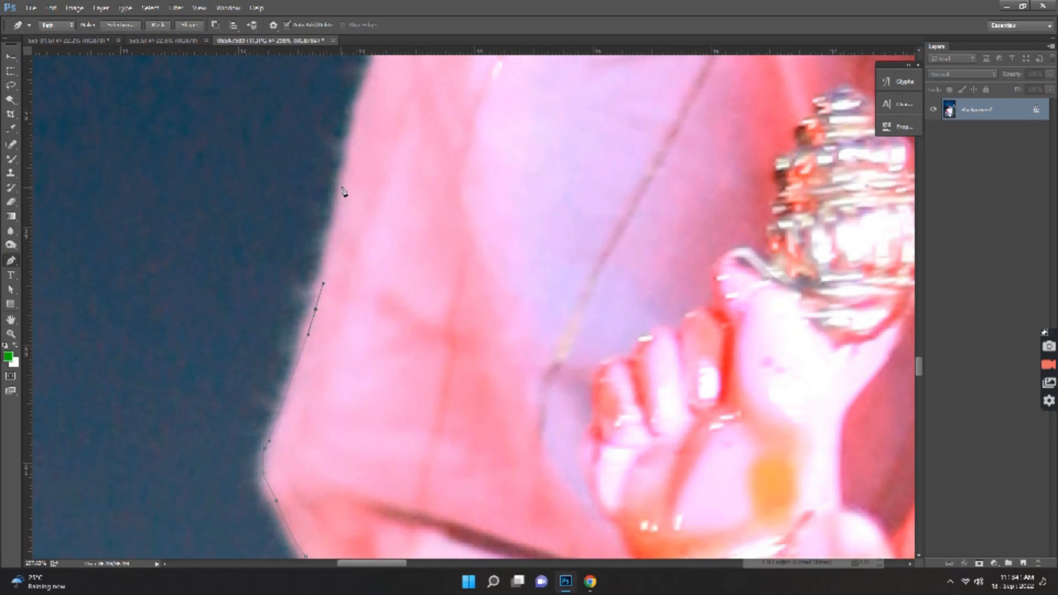
pyautogui.moveTo(375, 104); pyautogui.dragTo(213, 414)
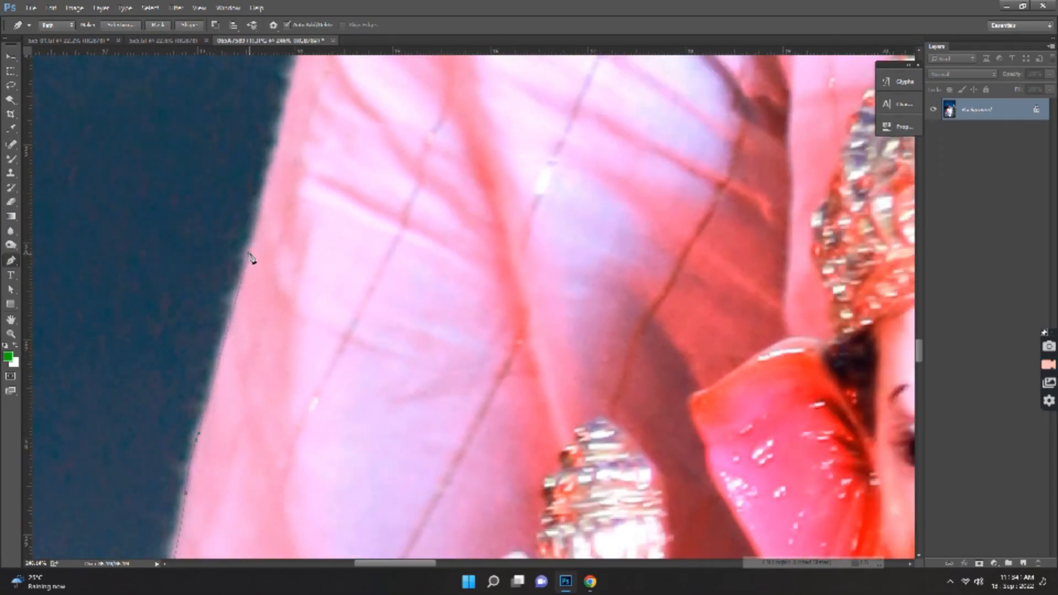
pyautogui.moveTo(251, 259); pyautogui.dragTo(293, 370)
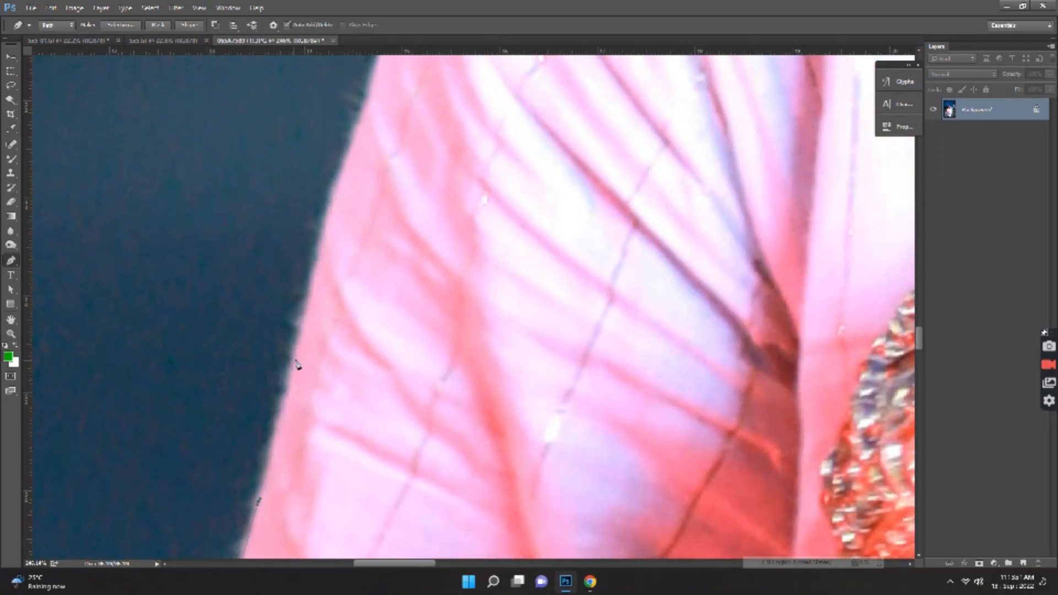
pyautogui.moveTo(303, 333); pyautogui.dragTo(310, 299)
pyautogui.moveTo(339, 190); pyautogui.dragTo(360, 132)
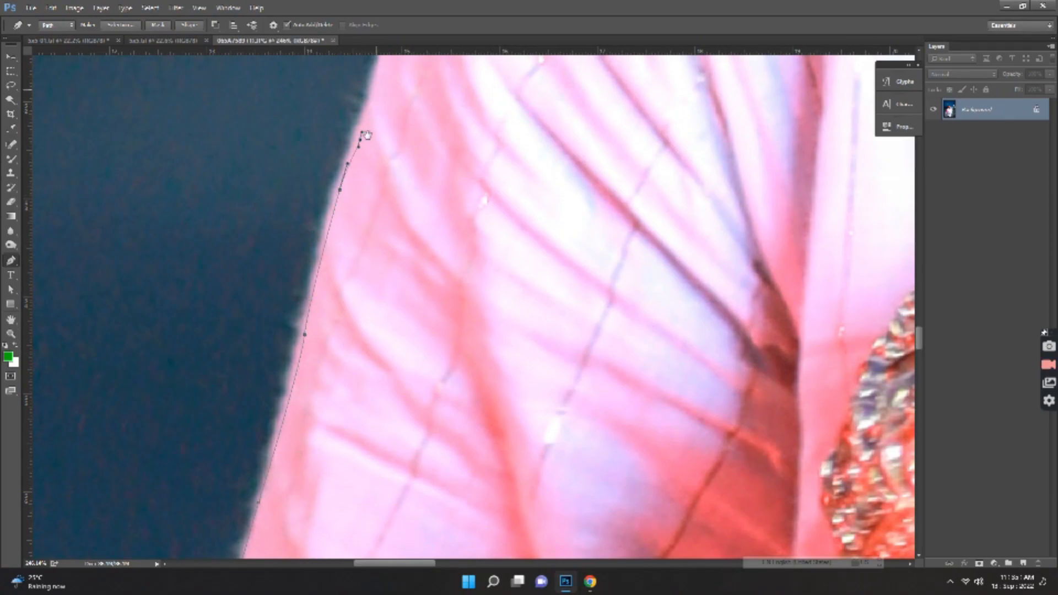
pyautogui.moveTo(374, 90); pyautogui.dragTo(241, 418)
pyautogui.moveTo(271, 329); pyautogui.dragTo(275, 320)
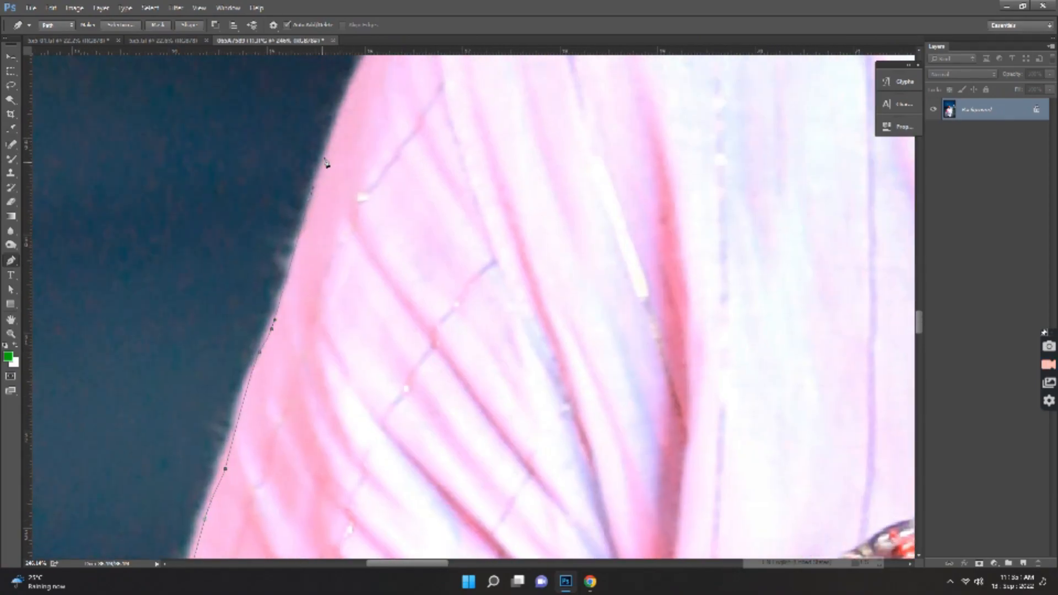
# Curve the path over the shoulder and follow its upper edge to the base of the shirt collar
pyautogui.moveTo(358, 75); pyautogui.dragTo(280, 265)
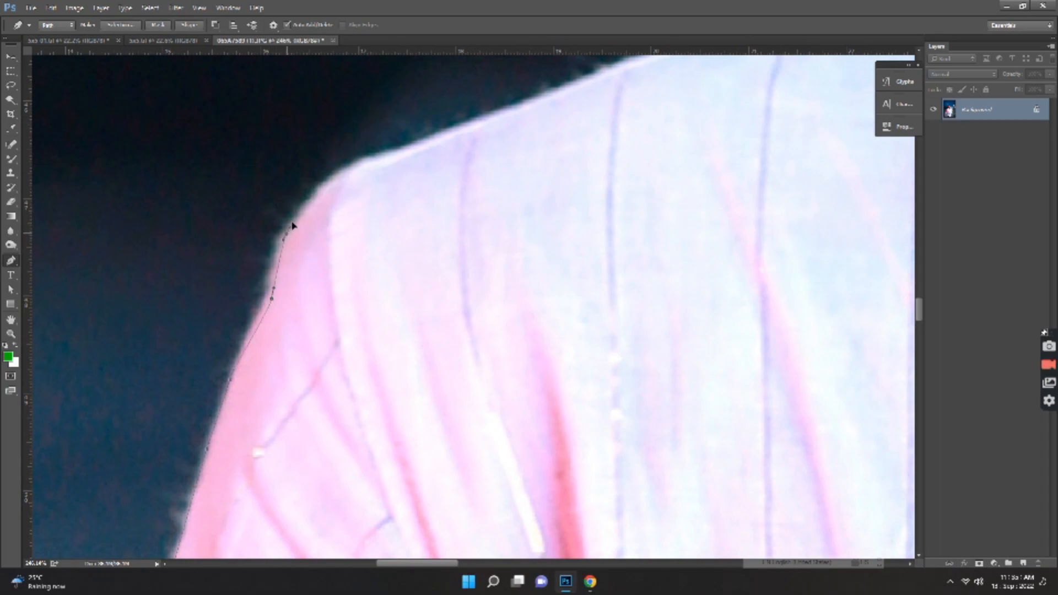
pyautogui.moveTo(348, 170); pyautogui.dragTo(371, 156)
pyautogui.click(438, 139)
pyautogui.moveTo(512, 103); pyautogui.dragTo(334, 224)
pyautogui.moveTo(482, 184); pyautogui.dragTo(555, 160)
pyautogui.moveTo(640, 124); pyautogui.dragTo(326, 243)
pyautogui.moveTo(457, 210); pyautogui.dragTo(324, 265)
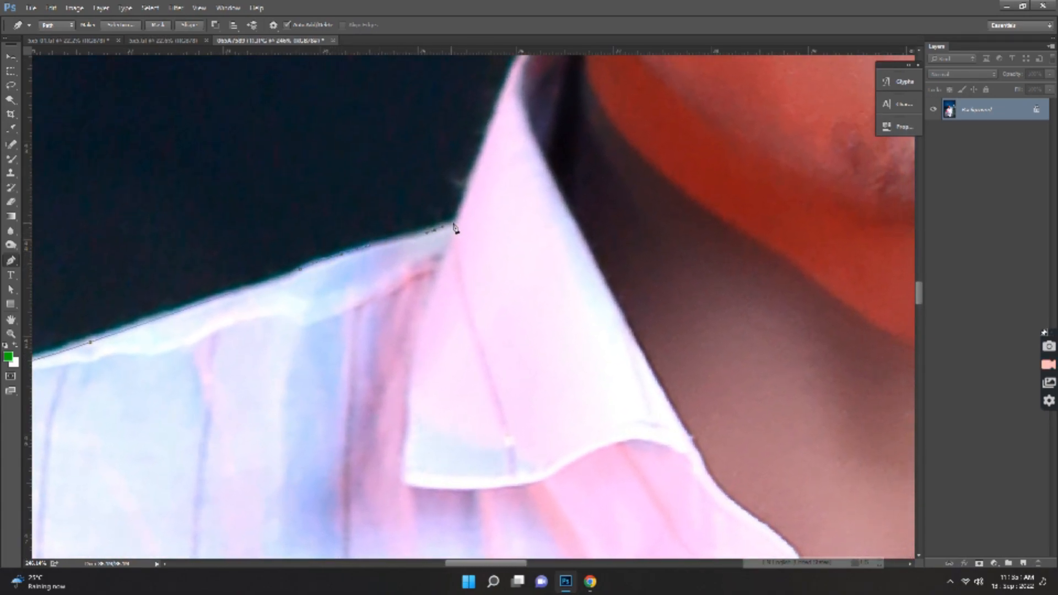
# Trace the outer edge of the collar and the jawline up to just below the earlobe
pyautogui.moveTo(467, 203); pyautogui.dragTo(479, 148)
pyautogui.moveTo(497, 111); pyautogui.dragTo(399, 351)
pyautogui.moveTo(439, 275); pyautogui.dragTo(454, 263)
pyautogui.click(487, 241)
pyautogui.moveTo(484, 222); pyautogui.dragTo(462, 172)
pyautogui.moveTo(442, 136); pyautogui.dragTo(425, 336)
pyautogui.click(421, 297)
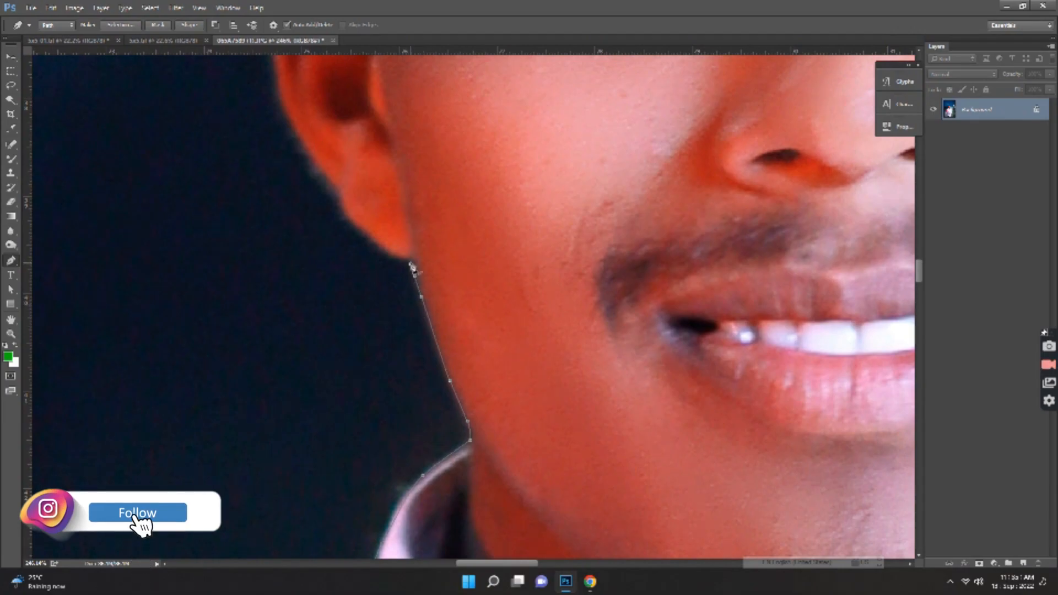
# Outline the ear on the photo's left side from the lobe up and over to the side of the head
pyautogui.moveTo(409, 261); pyautogui.dragTo(376, 242)
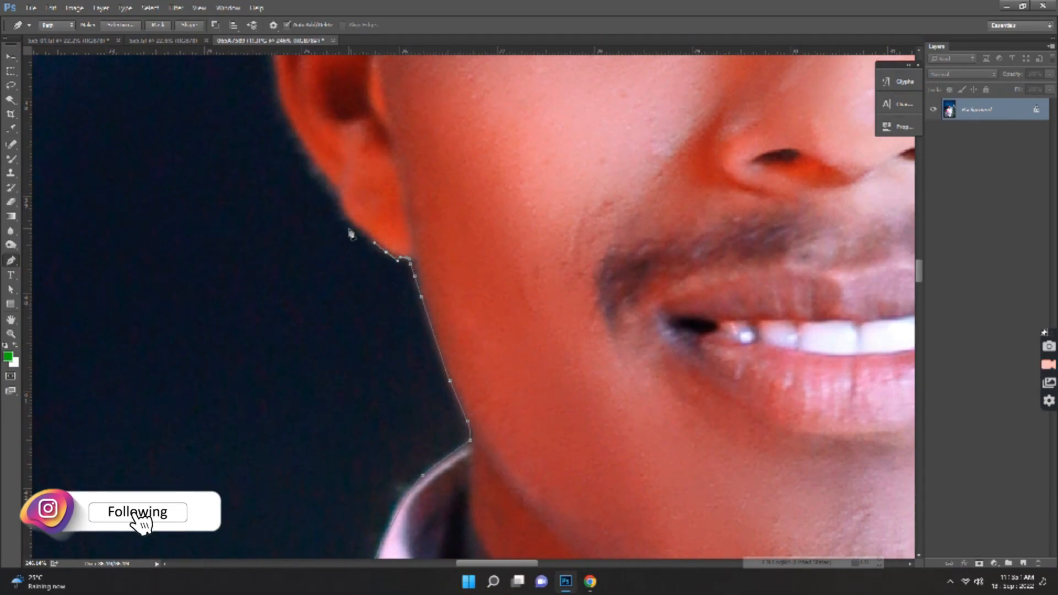
pyautogui.moveTo(330, 183); pyautogui.dragTo(302, 340)
pyautogui.click(313, 163)
pyautogui.click(290, 268)
pyautogui.click(281, 229)
pyautogui.click(278, 190)
pyautogui.click(283, 164)
pyautogui.moveTo(285, 136); pyautogui.dragTo(290, 322)
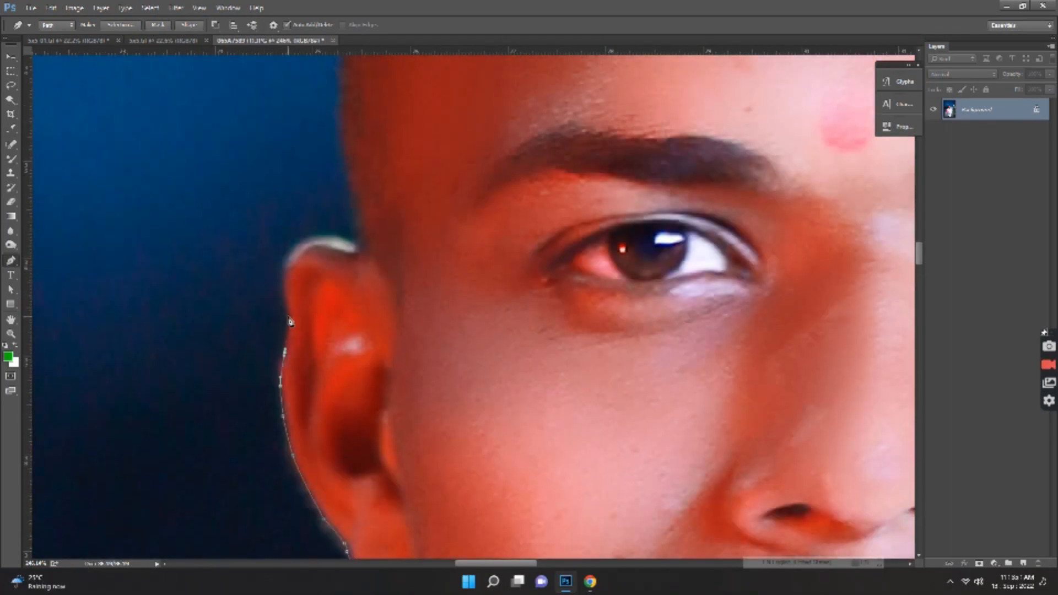
pyautogui.moveTo(283, 276); pyautogui.dragTo(369, 302)
pyautogui.moveTo(362, 264); pyautogui.dragTo(361, 224)
pyautogui.moveTo(362, 212); pyautogui.dragTo(359, 189)
# Trace the side of the head above the ear into the hair, undoing one misplaced path segment
pyautogui.moveTo(336, 240); pyautogui.dragTo(294, 398)
pyautogui.hotkey('ctrl', 'z')
pyautogui.moveTo(323, 336); pyautogui.dragTo(323, 324)
pyautogui.moveTo(319, 288); pyautogui.dragTo(318, 283)
pyautogui.moveTo(312, 260); pyautogui.dragTo(212, 480)
pyautogui.moveTo(231, 419); pyautogui.dragTo(231, 401)
pyautogui.moveTo(233, 376); pyautogui.dragTo(234, 365)
pyautogui.moveTo(270, 291); pyautogui.dragTo(280, 272)
pyautogui.moveTo(337, 211); pyautogui.dragTo(209, 317)
# Carry the path across the top of the hair and onto its downward slope on the far side
pyautogui.moveTo(241, 285); pyautogui.dragTo(284, 257)
pyautogui.moveTo(374, 211); pyautogui.dragTo(408, 198)
pyautogui.moveTo(480, 181); pyautogui.dragTo(593, 185)
pyautogui.moveTo(686, 203); pyautogui.dragTo(270, 143)
pyautogui.moveTo(414, 170); pyautogui.dragTo(471, 202)
pyautogui.moveTo(541, 247); pyautogui.dragTo(630, 336)
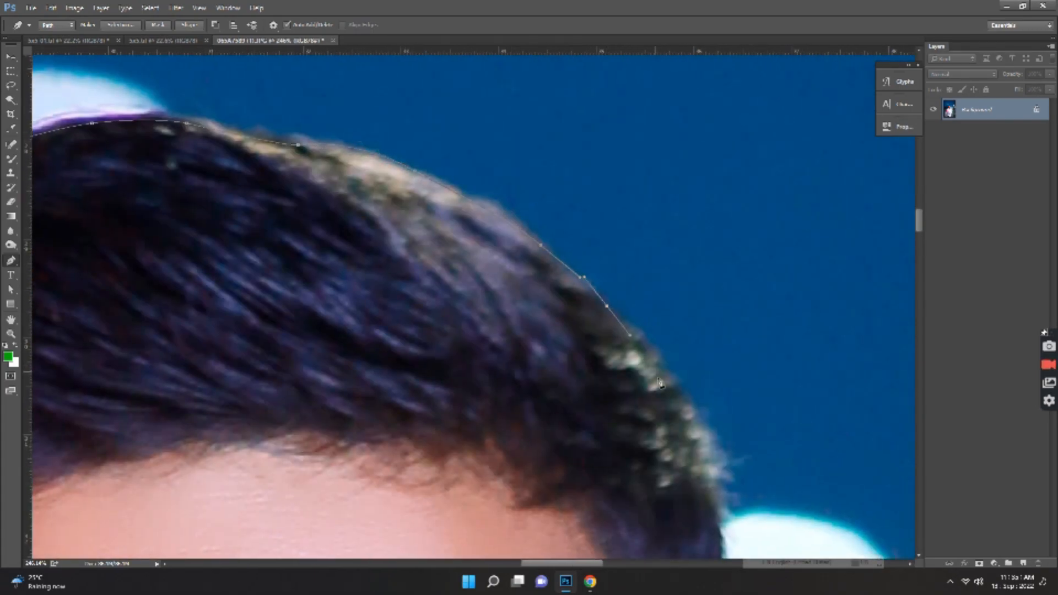
# Trace the hair and temple down to the top of the second ear, undoing one misplaced segment
pyautogui.moveTo(661, 384); pyautogui.dragTo(495, 239)
pyautogui.moveTo(529, 290); pyautogui.dragTo(547, 396)
pyautogui.hotkey('ctrl', 'z')
pyautogui.moveTo(560, 476); pyautogui.dragTo(536, 190)
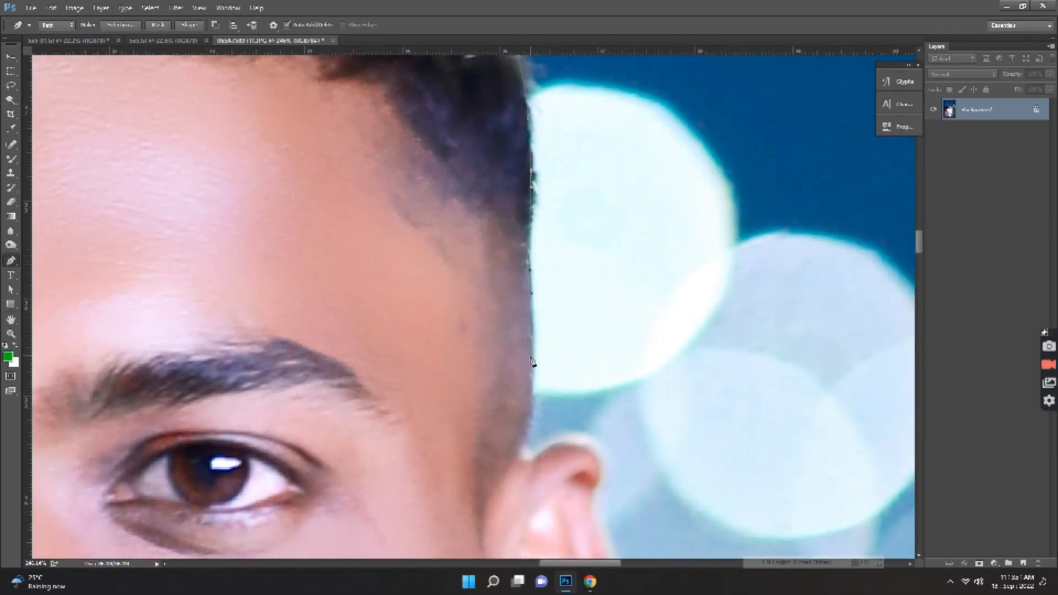
pyautogui.click(534, 396)
pyautogui.click(527, 451)
# Outline the curved top and upper rim of the ear on the photo's right side
pyautogui.moveTo(554, 447); pyautogui.dragTo(469, 356)
pyautogui.click(480, 374)
pyautogui.click(477, 399)
pyautogui.click(471, 420)
pyautogui.moveTo(482, 445); pyautogui.dragTo(440, 298)
pyautogui.click(493, 474)
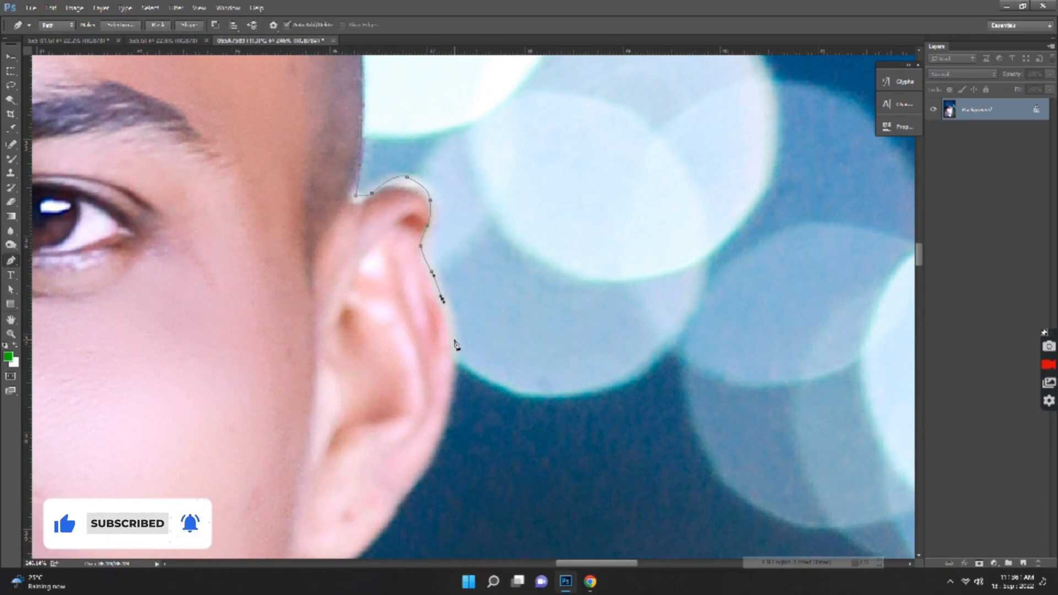
# Continue the path down the ear's outer rim and around the lobe to where it meets the jaw
pyautogui.moveTo(456, 365); pyautogui.dragTo(464, 238)
pyautogui.click(463, 257)
pyautogui.click(455, 292)
pyautogui.moveTo(453, 302); pyautogui.dragTo(563, 219)
pyautogui.click(556, 242)
pyautogui.click(550, 260)
pyautogui.moveTo(521, 301); pyautogui.dragTo(653, 218)
pyautogui.click(643, 245)
pyautogui.click(574, 278)
pyautogui.click(562, 276)
# Trace the jaw and neck downward and along the collar's outer edge to the shoulder seam
pyautogui.moveTo(555, 288); pyautogui.dragTo(544, 224)
pyautogui.moveTo(526, 322); pyautogui.dragTo(521, 342)
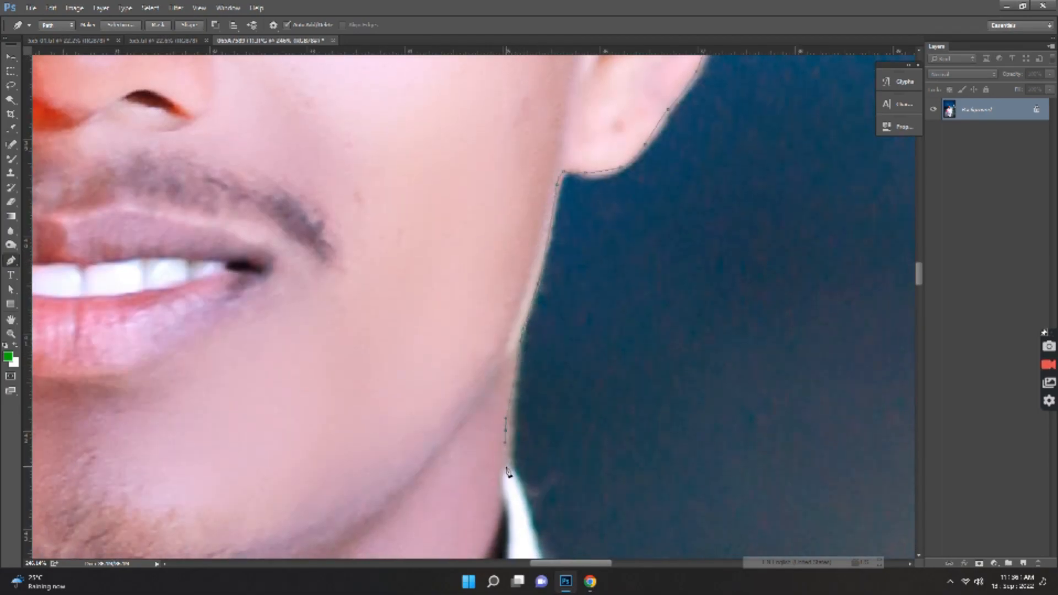
pyautogui.moveTo(519, 481); pyautogui.dragTo(519, 481)
pyautogui.moveTo(524, 497); pyautogui.dragTo(491, 354)
pyautogui.moveTo(500, 391); pyautogui.dragTo(514, 407)
# Follow the sloping shoulder edge of the white shirt on the photo's right side outward to the sleeve
pyautogui.moveTo(597, 438); pyautogui.dragTo(469, 329)
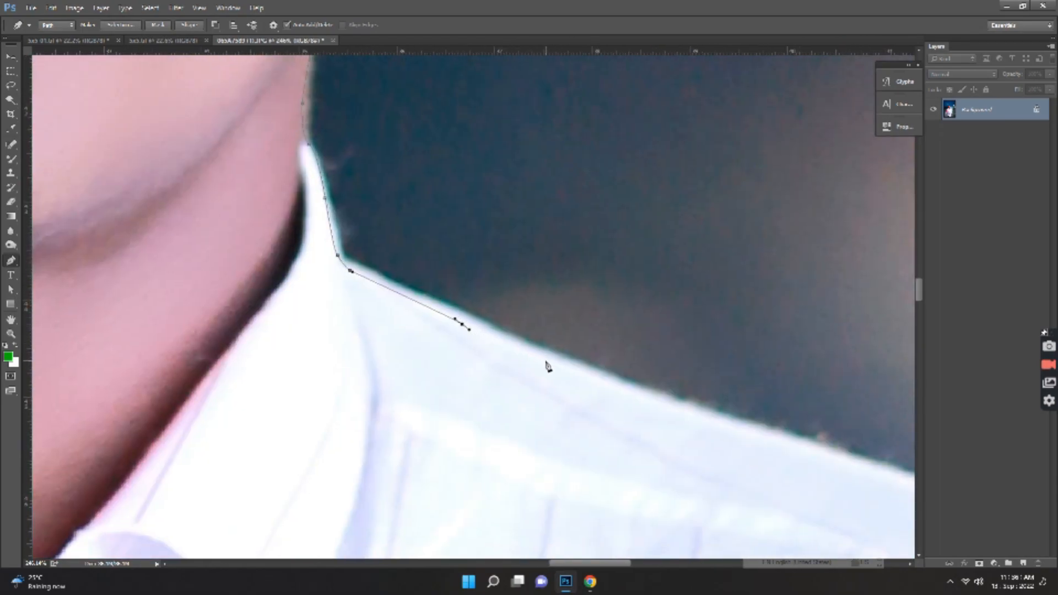
pyautogui.moveTo(555, 365); pyautogui.dragTo(571, 365)
pyautogui.moveTo(666, 385); pyautogui.dragTo(460, 244)
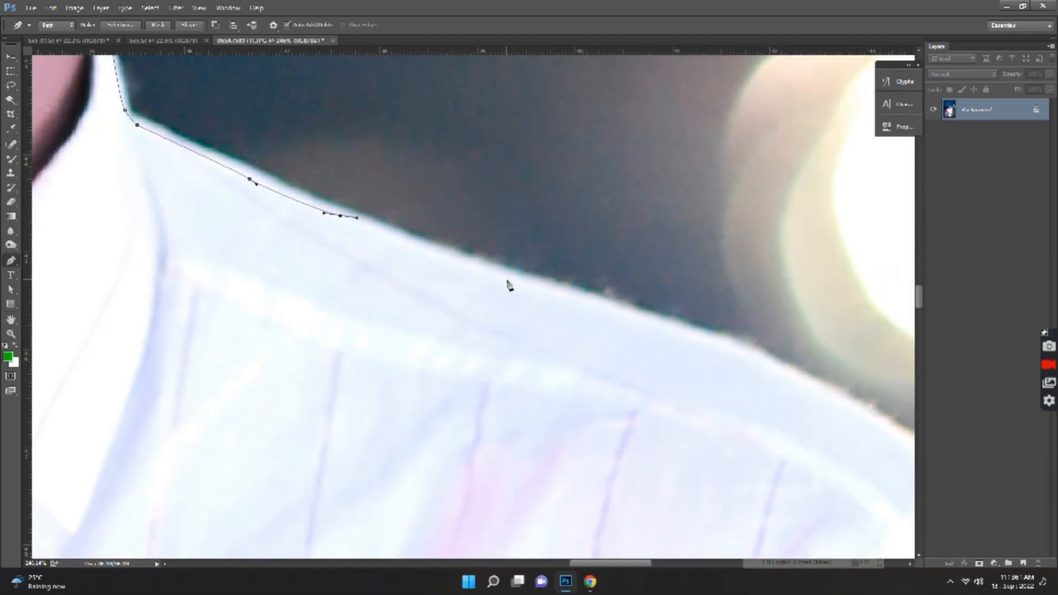
pyautogui.moveTo(522, 282); pyautogui.dragTo(552, 295)
pyautogui.moveTo(648, 324); pyautogui.dragTo(465, 184)
pyautogui.moveTo(601, 249); pyautogui.dragTo(619, 260)
pyautogui.moveTo(719, 343); pyautogui.dragTo(506, 236)
# Round the outer shoulder and trace the fuzzy outer edge of the white upper sleeve downward
pyautogui.scroll(-3, 553, 271)
pyautogui.moveTo(608, 361); pyautogui.dragTo(549, 335)
pyautogui.moveTo(563, 372); pyautogui.dragTo(569, 396)
pyautogui.moveTo(582, 437); pyautogui.dragTo(528, 273)
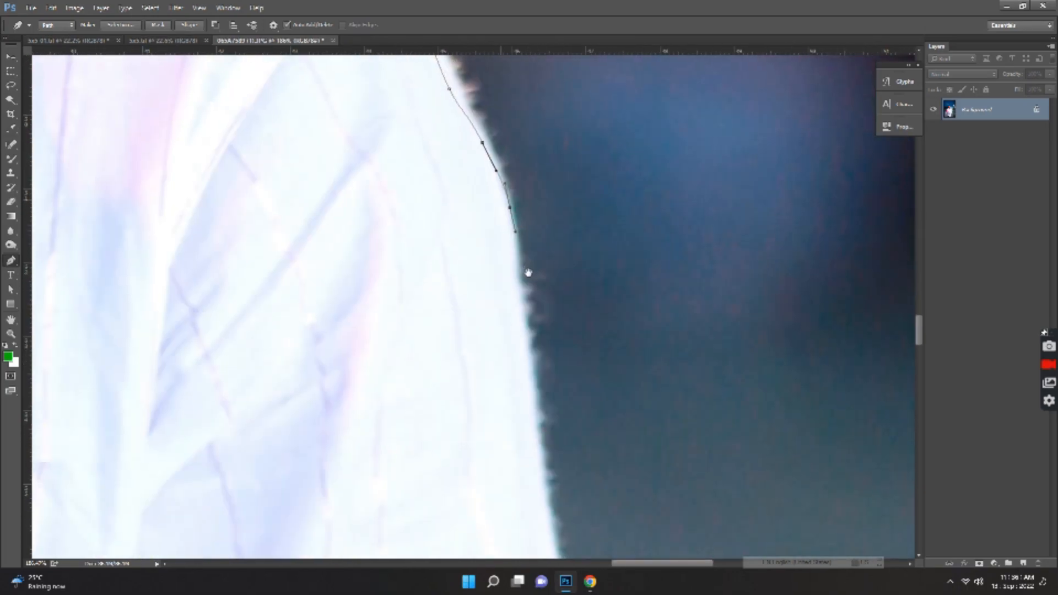
pyautogui.scroll(-2, 501, 283)
pyautogui.moveTo(502, 339); pyautogui.dragTo(489, 182)
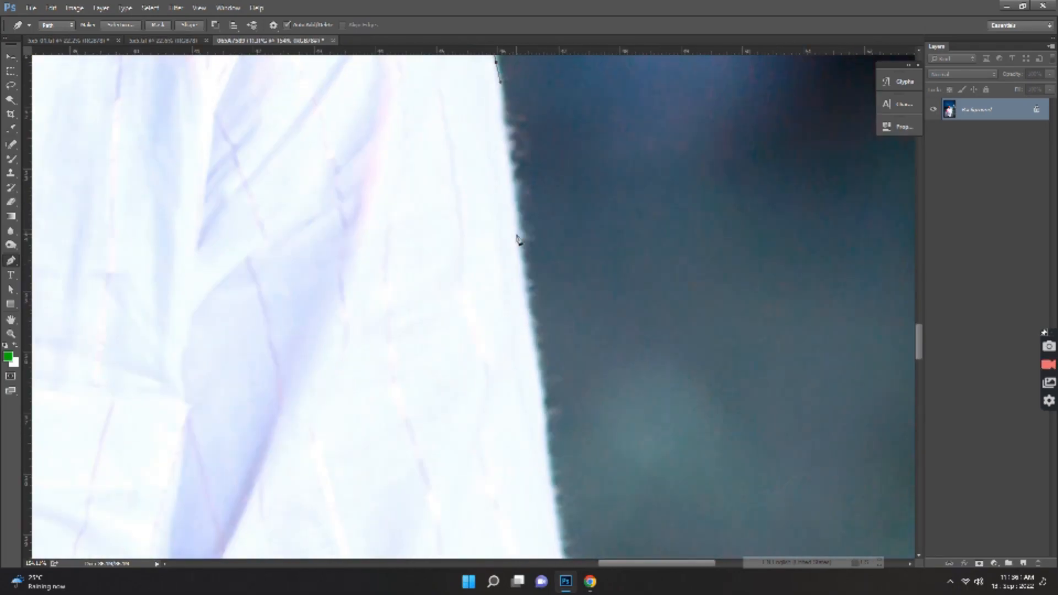
pyautogui.moveTo(520, 274); pyautogui.dragTo(525, 299)
# Extend the path down the lower part of the white sleeve and around its bend at the elbow
pyautogui.moveTo(543, 424); pyautogui.dragTo(518, 385)
pyautogui.moveTo(512, 450); pyautogui.dragTo(519, 462)
pyautogui.moveTo(520, 492); pyautogui.dragTo(520, 510)
pyautogui.moveTo(527, 414); pyautogui.dragTo(563, 157)
pyautogui.moveTo(523, 327); pyautogui.dragTo(518, 344)
pyautogui.moveTo(495, 382); pyautogui.dragTo(490, 391)
# Trace the underside of the bent white sleeve inward to the side of the shirt's torso
pyautogui.moveTo(451, 450); pyautogui.dragTo(588, 365)
pyautogui.click(494, 389)
pyautogui.click(439, 405)
pyautogui.click(367, 430)
pyautogui.moveTo(354, 455); pyautogui.dragTo(349, 465)
pyautogui.moveTo(343, 483); pyautogui.dragTo(373, 253)
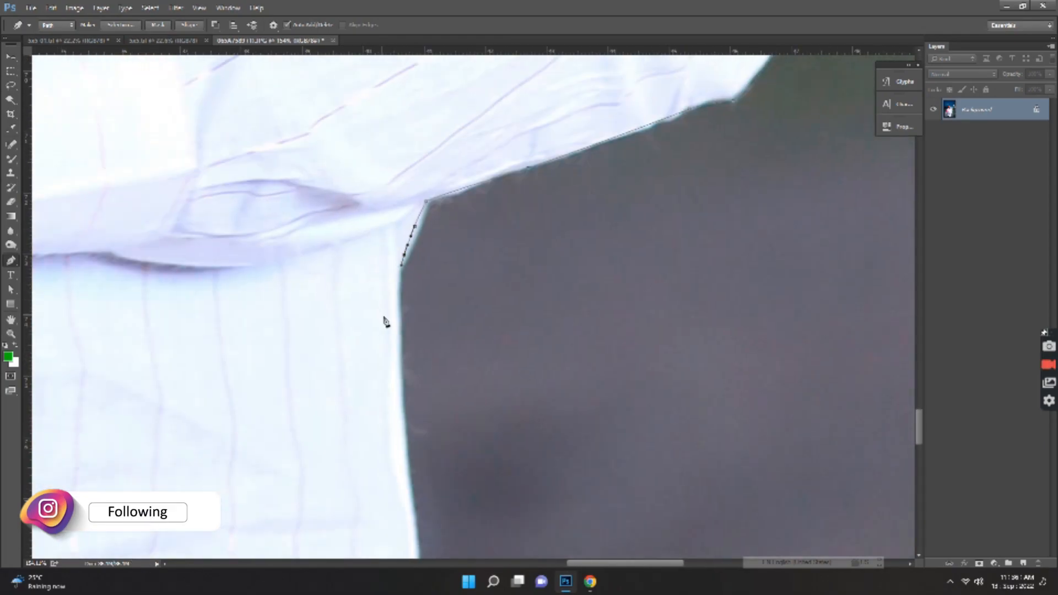
# Trace the side of the white shirt's torso down to the hem corner and follow the hem inward to the trousers
pyautogui.moveTo(406, 464); pyautogui.dragTo(402, 197)
pyautogui.click(409, 315)
pyautogui.click(404, 391)
pyautogui.moveTo(413, 432); pyautogui.dragTo(407, 258)
pyautogui.moveTo(407, 313); pyautogui.dragTo(408, 343)
pyautogui.moveTo(411, 383); pyautogui.dragTo(412, 403)
pyautogui.moveTo(416, 434); pyautogui.dragTo(487, 259)
pyautogui.click(423, 465)
pyautogui.click(467, 299)
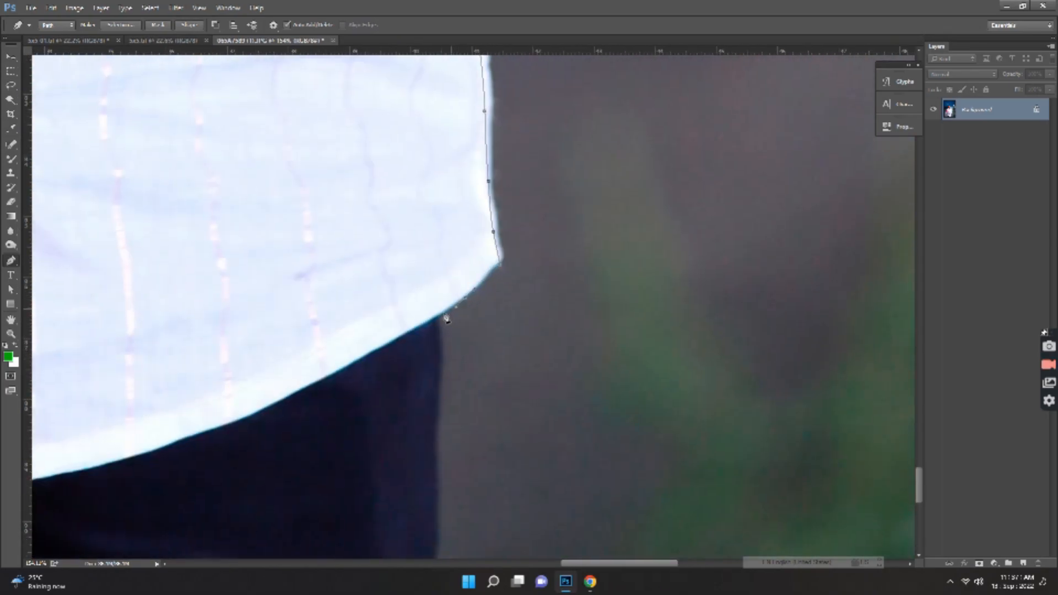
# Trace the outer edge of the dark trouser leg downward from the shirt hem
pyautogui.click(437, 318)
pyautogui.moveTo(436, 356); pyautogui.dragTo(437, 384)
pyautogui.moveTo(439, 461); pyautogui.dragTo(441, 193)
pyautogui.moveTo(432, 267); pyautogui.dragTo(432, 321)
pyautogui.click(440, 482)
# Carry the path just below the photo and around the gap between the legs, closing it at the far trouser leg
pyautogui.moveTo(311, 478); pyautogui.dragTo(682, 430)
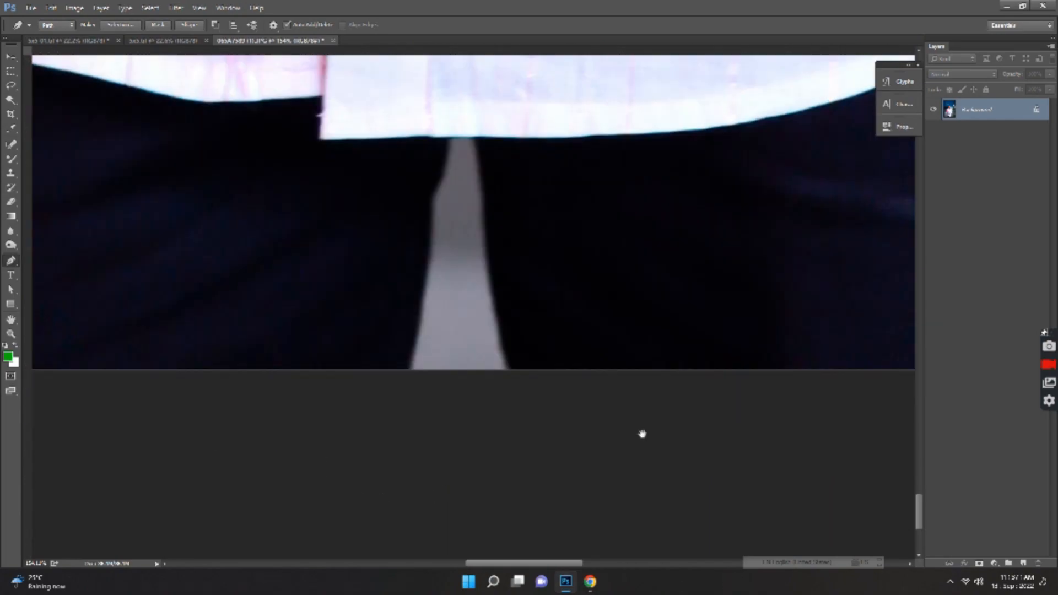
pyautogui.moveTo(494, 444); pyautogui.dragTo(277, 451)
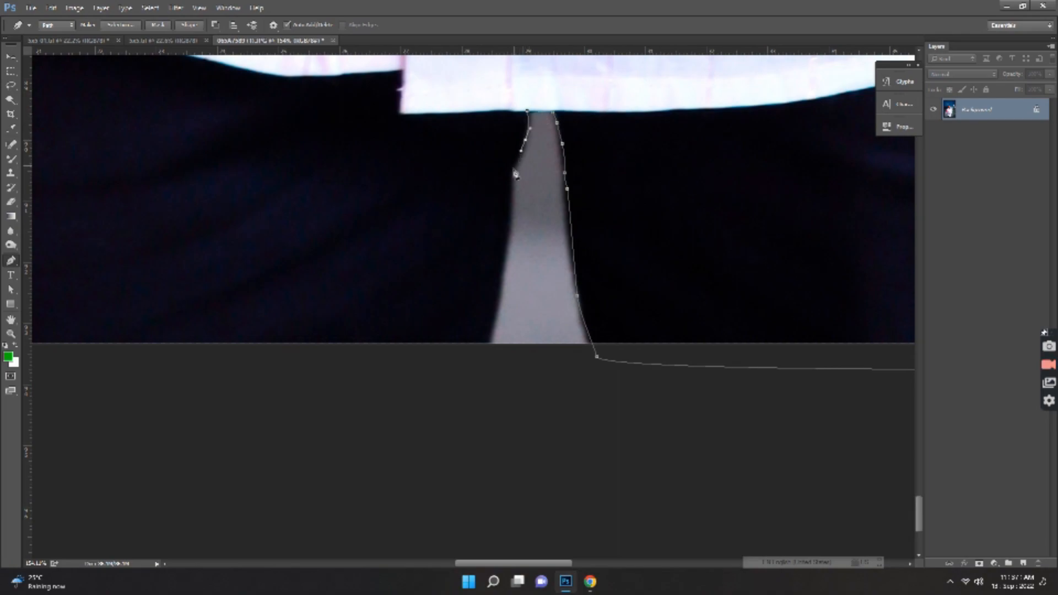
pyautogui.moveTo(392, 383); pyautogui.dragTo(697, 344)
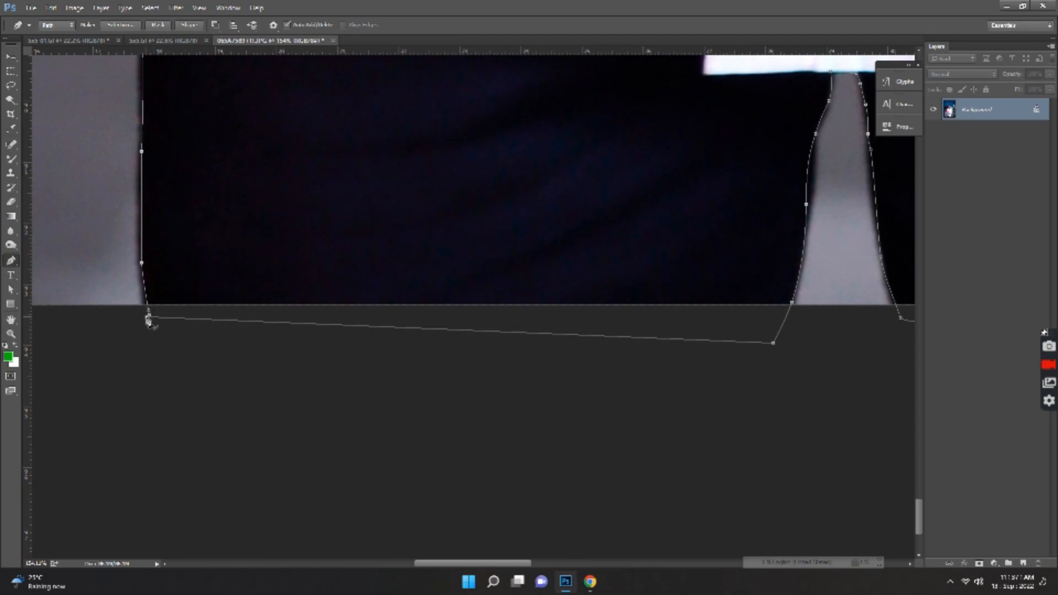
# Convert the closed path into a selection and unlock the Background layer
pyautogui.hotkey('ctrl', 'Return')
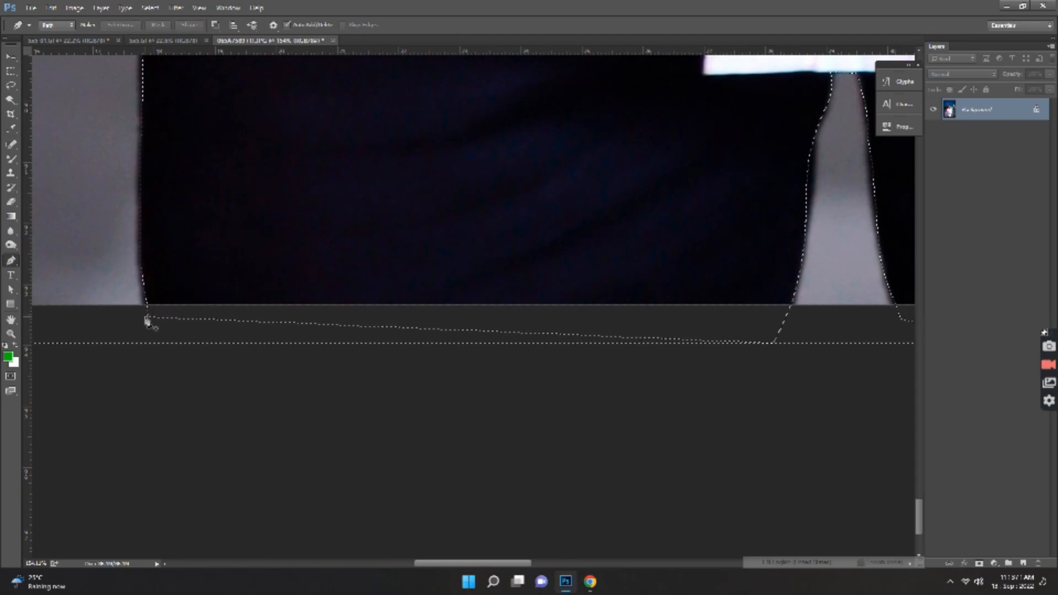
pyautogui.hotkey('ctrl', '0')
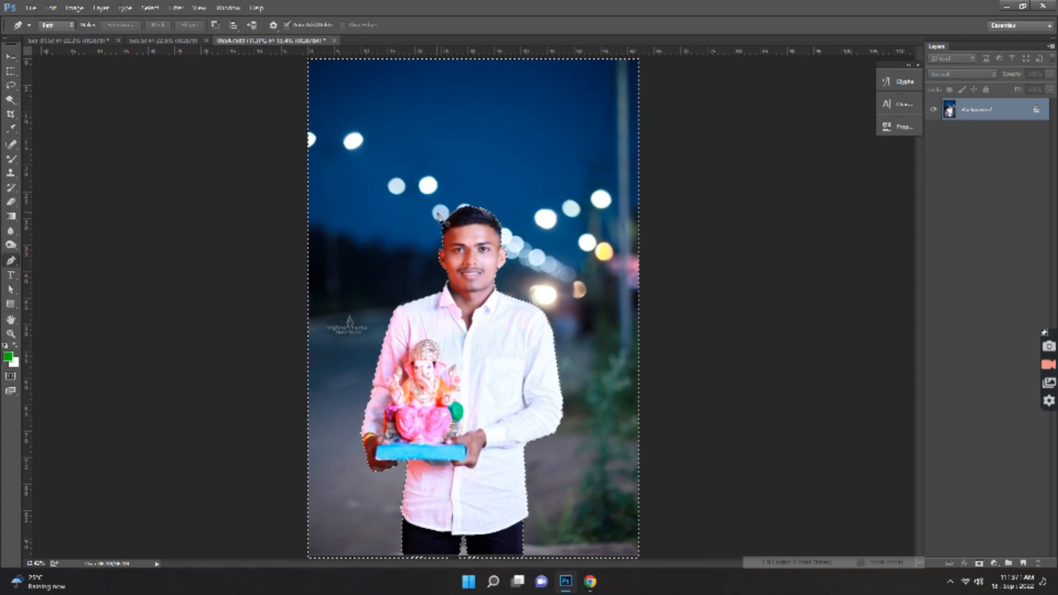
pyautogui.click(1035, 110)
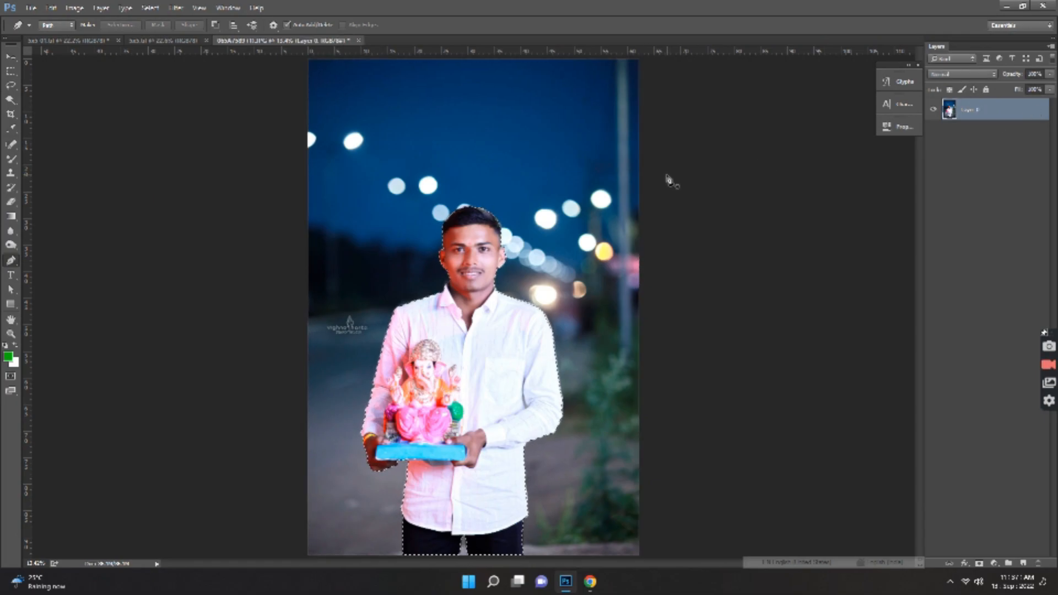
# Invert the selection as needed to cover the area around the man, delete that background, and deselect
pyautogui.press('Delete')
pyautogui.hotkey('ctrl', 'z')
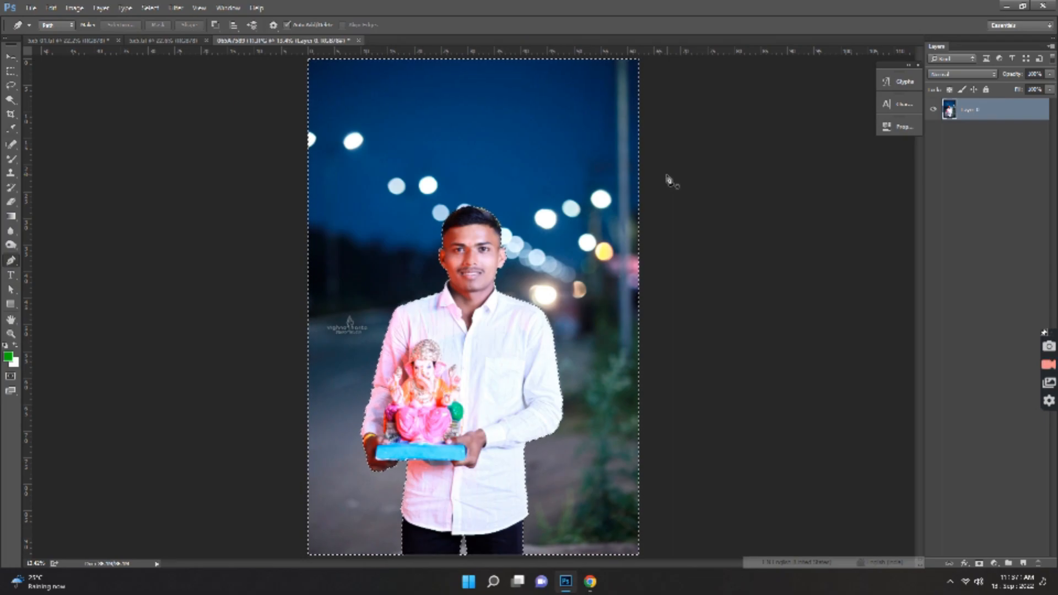
pyautogui.hotkey('ctrl', 'shift', 'i')
pyautogui.press('Delete')
pyautogui.hotkey('ctrl', 'd')
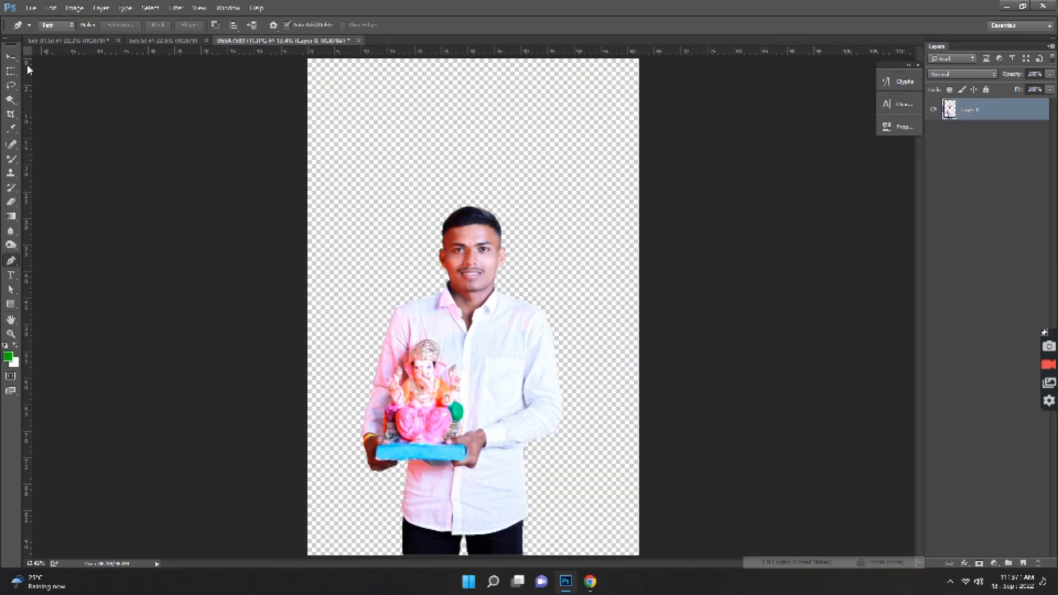
# Examine the cutout's edges around the man's head, collar and shoulders, and the figure as a whole
pyautogui.press('v')
pyautogui.click(676, 218)
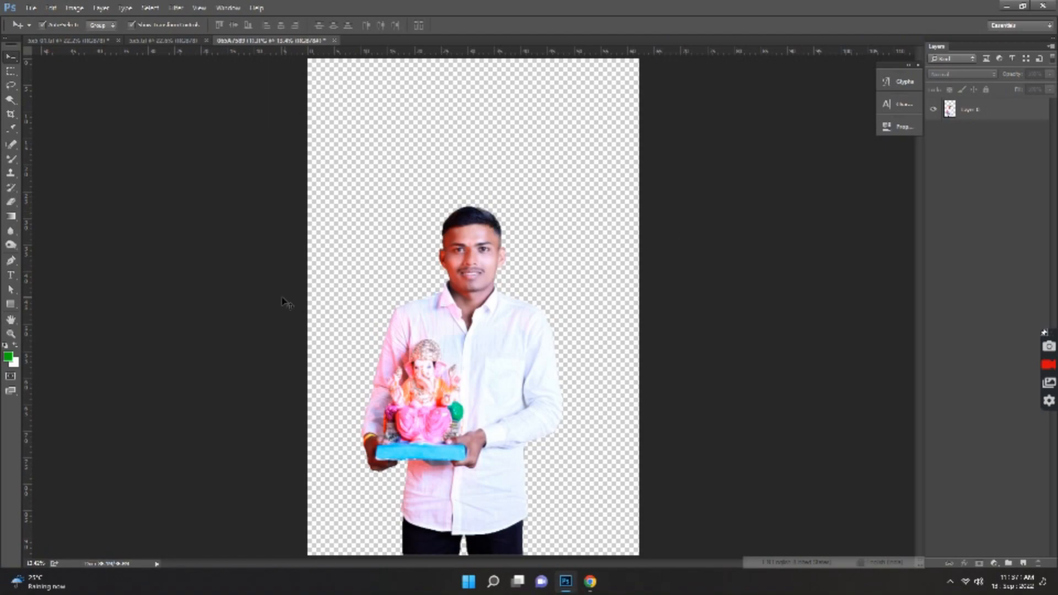
pyautogui.click(487, 275)
pyautogui.scroll(7, 486, 275)
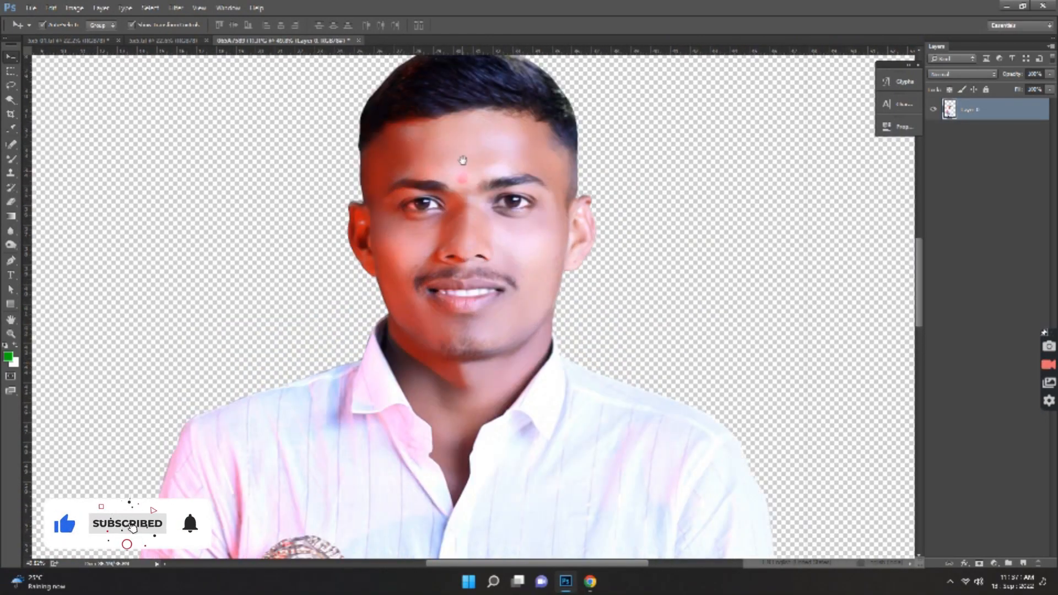
pyautogui.moveTo(463, 160); pyautogui.dragTo(467, 272)
pyautogui.scroll(-4, 467, 272)
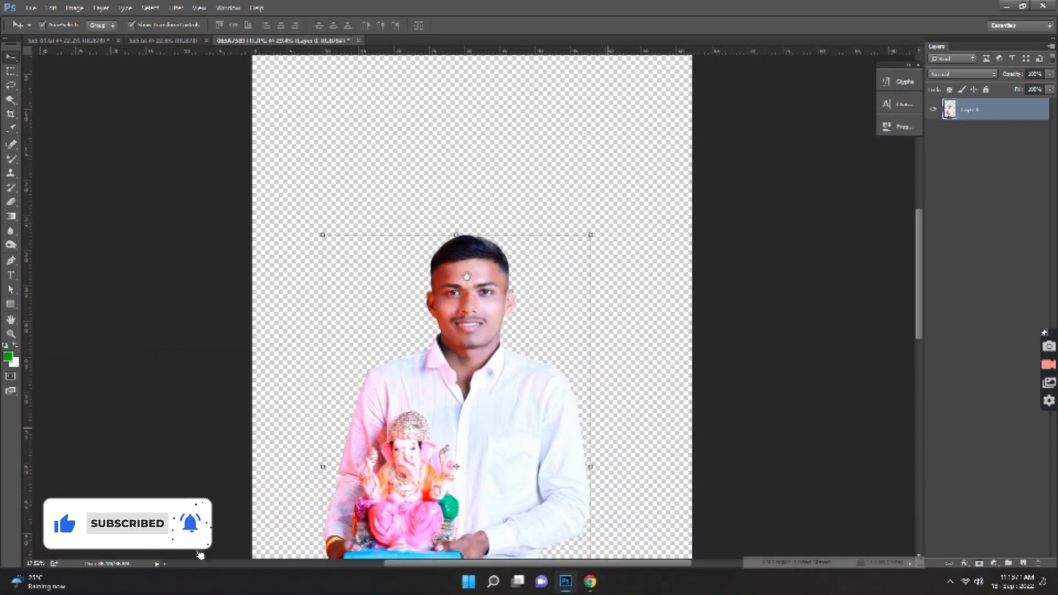
pyautogui.scroll(-2, 467, 296)
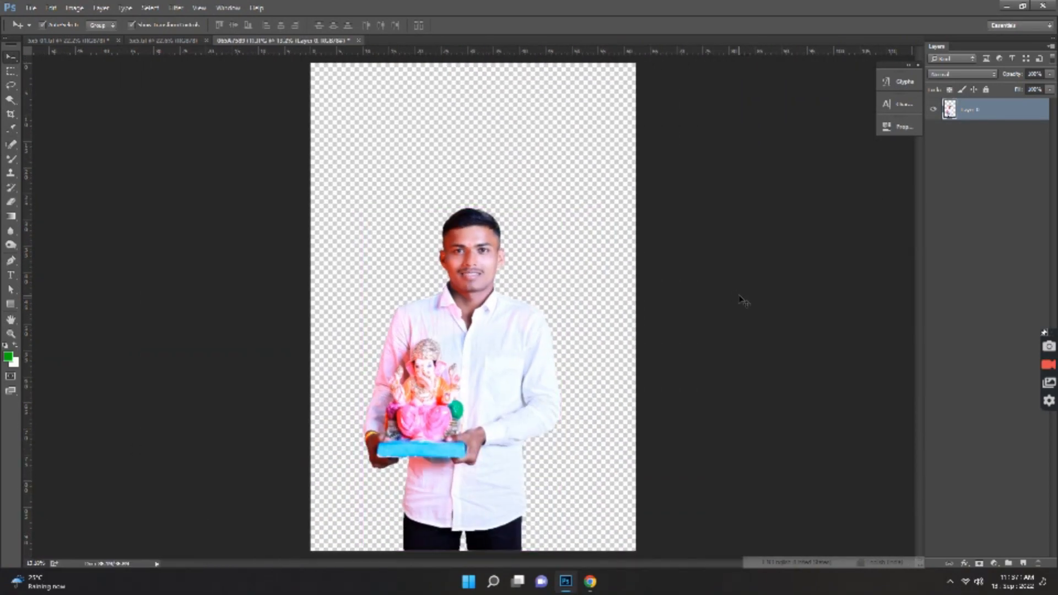
pyautogui.click(759, 375)
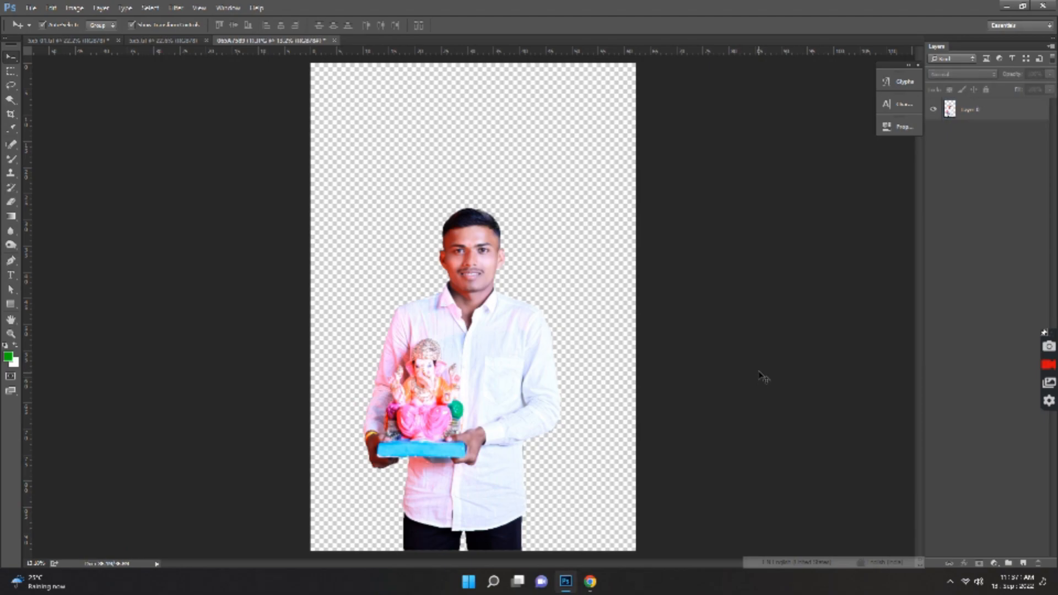
# Move the cut-out man upward and slightly toward the middle of the canvas
pyautogui.hotkey('ctrl', '0')
pyautogui.moveTo(495, 263); pyautogui.dragTo(485, 239)
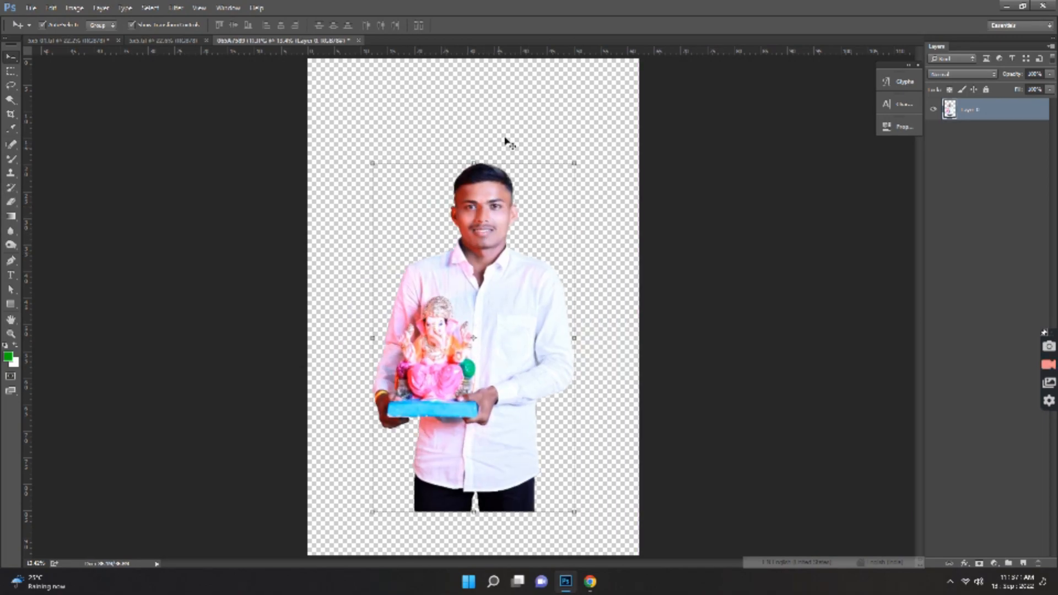
pyautogui.click(714, 174)
# Scale the cut-out man up proportionally about his centre to about 132% with Free Transform
pyautogui.moveTo(402, 150); pyautogui.dragTo(547, 340)
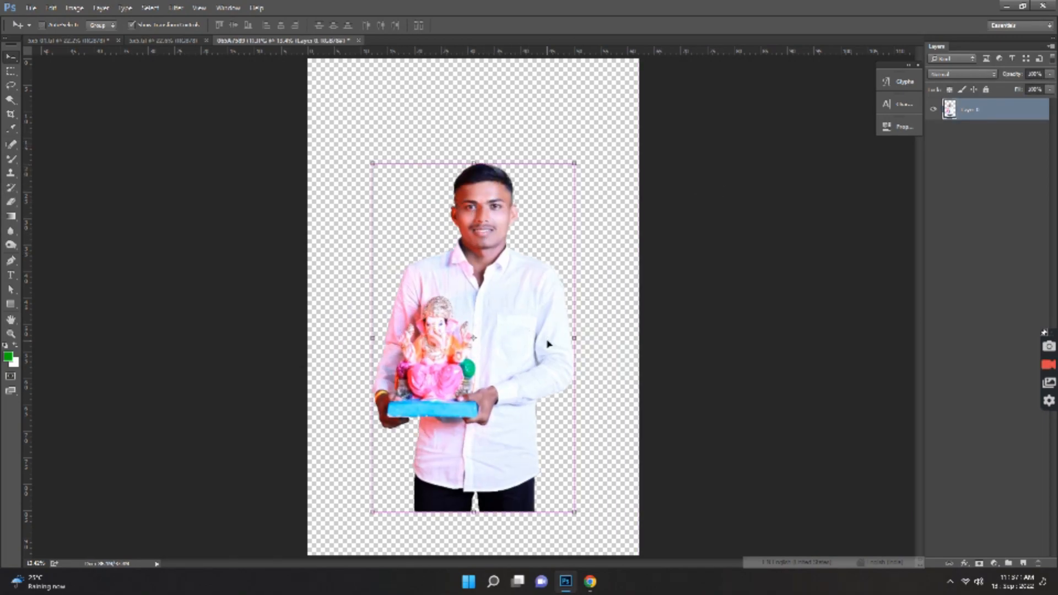
pyautogui.hotkey('ctrl', 't')
pyautogui.moveTo(574, 164); pyautogui.dragTo(610, 109)
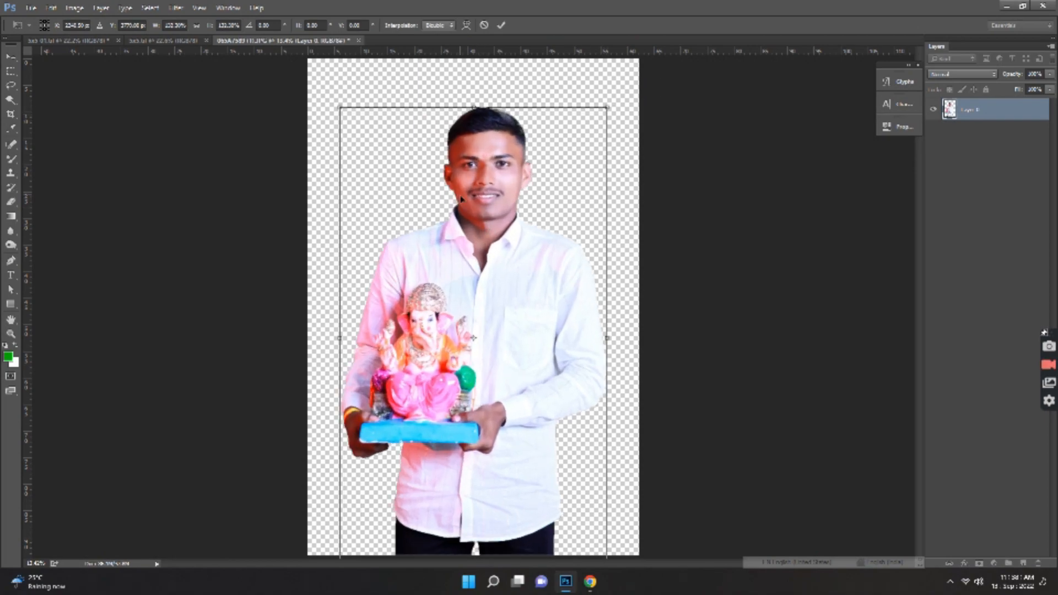
pyautogui.press('Return')
# Shift the enlarged man slightly upward on the canvas
pyautogui.moveTo(483, 197)
pyautogui.mouseDown()
pyautogui.moveTo(491, 178)
pyautogui.moveTo(491, 189)
pyautogui.mouseUp()
pyautogui.click(773, 296)
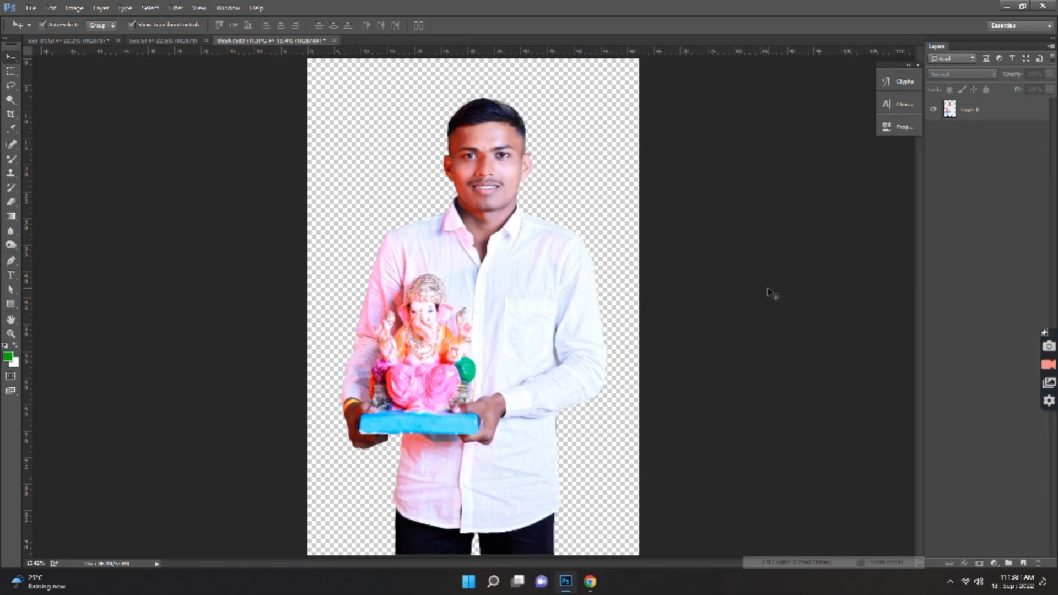
pyautogui.click(468, 312)
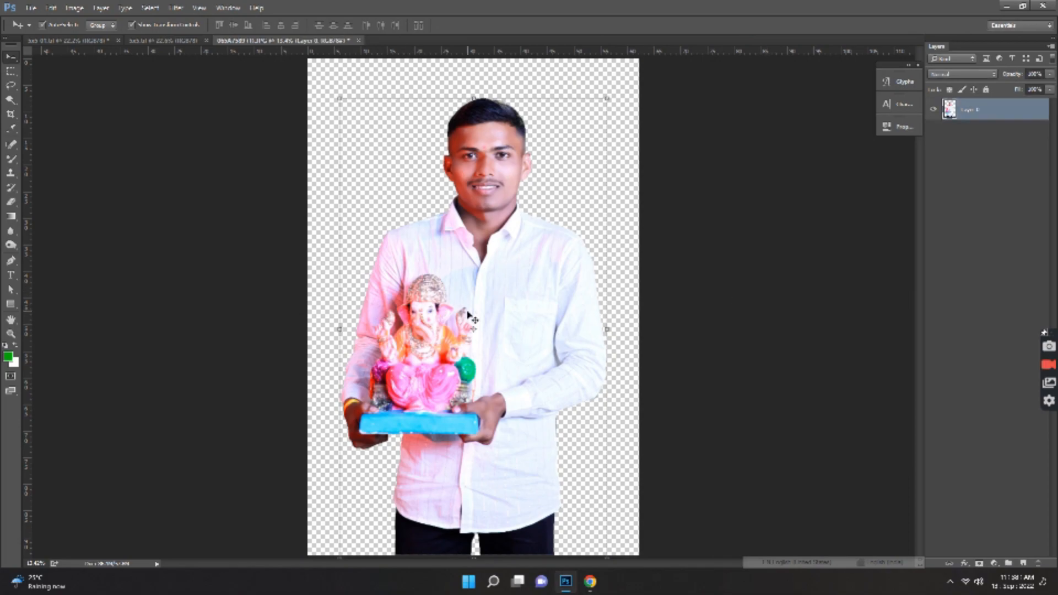
pyautogui.scroll(-2, 468, 312)
pyautogui.click(678, 226)
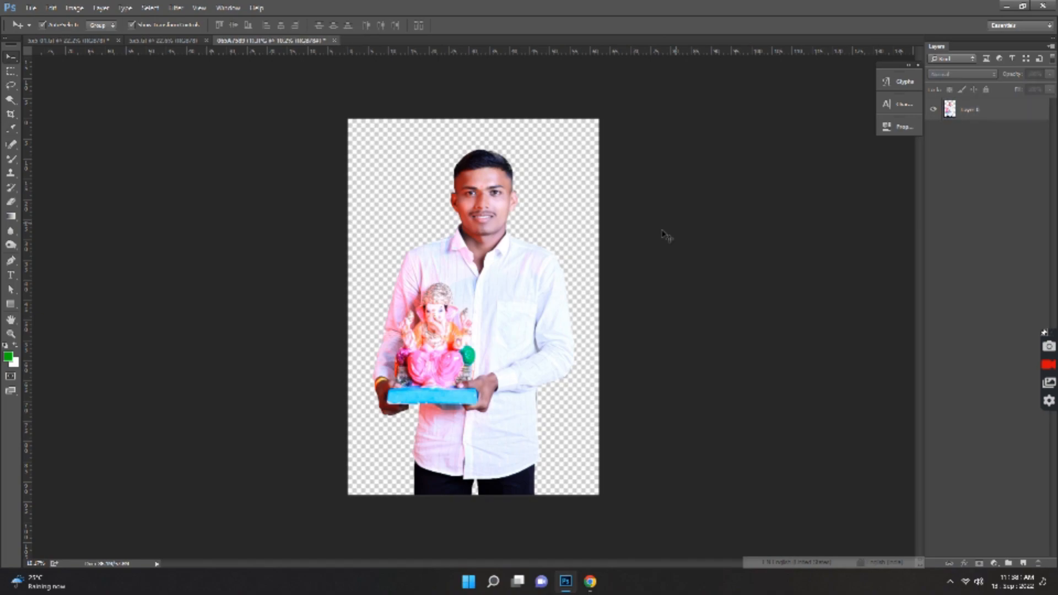
# Nudge the man upward in large increments until the cut-off trousers nearly meet the canvas's lower edge
pyautogui.click(514, 300)
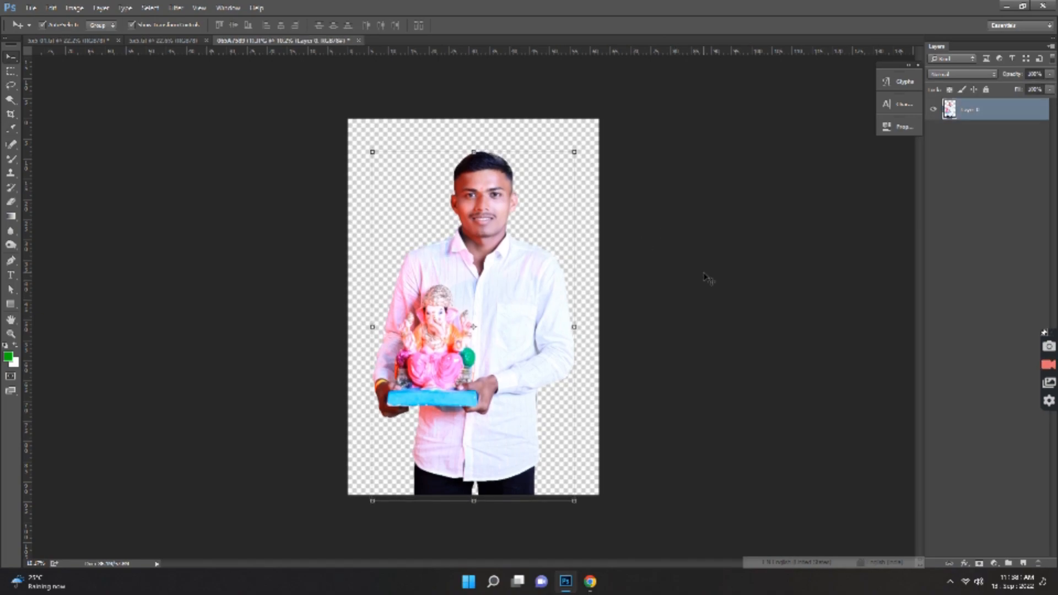
pyautogui.hotkey('shift', 'Up')
pyautogui.hotkey('shift', 'Up')
pyautogui.hotkey('shift', 'Up')
pyautogui.hotkey('shift', 'Up')
pyautogui.hotkey('shift', 'Up')
pyautogui.hotkey('shift', 'Up')
pyautogui.hotkey('shift', 'Up')
pyautogui.hotkey('shift', 'Up')
pyautogui.hotkey('shift', 'Up')
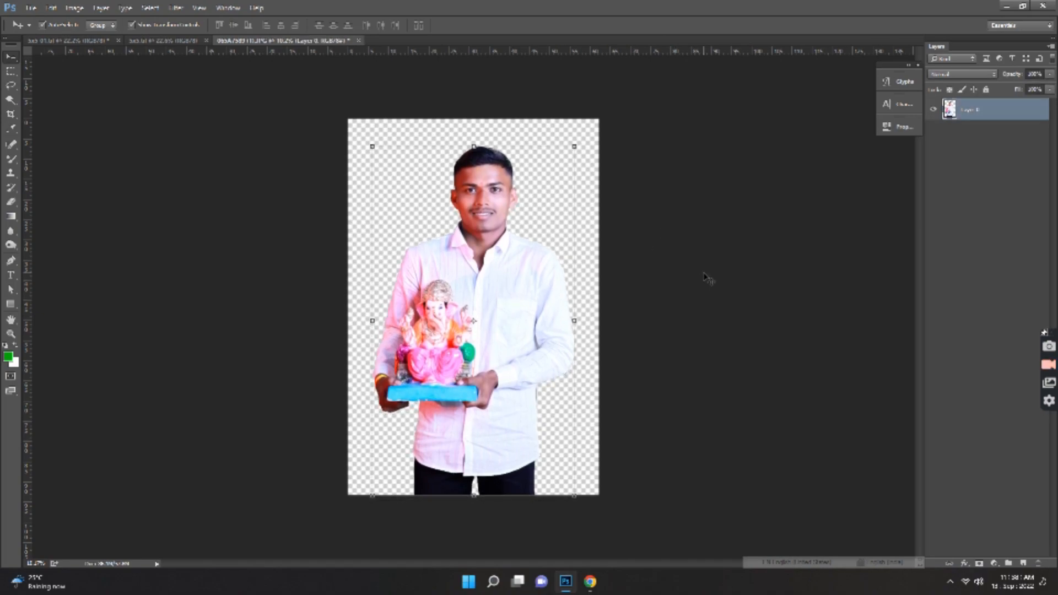
# Nudge the man one large increment down so the trousers fully reach the canvas's lower edge
pyautogui.click(705, 277)
pyautogui.scroll(2, 708, 279)
pyautogui.click(541, 292)
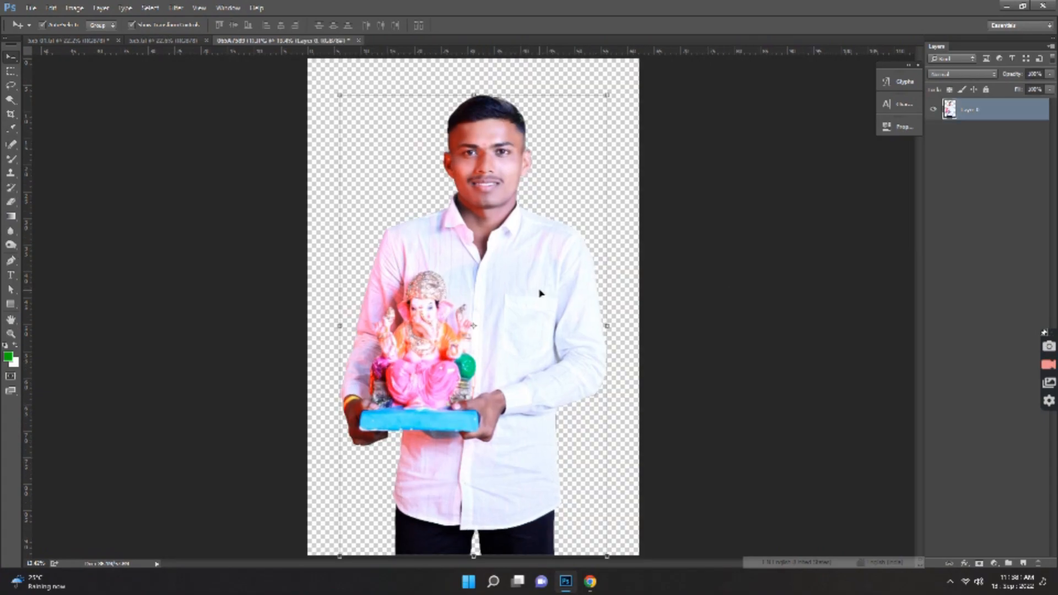
pyautogui.hotkey('shift', 'Down')
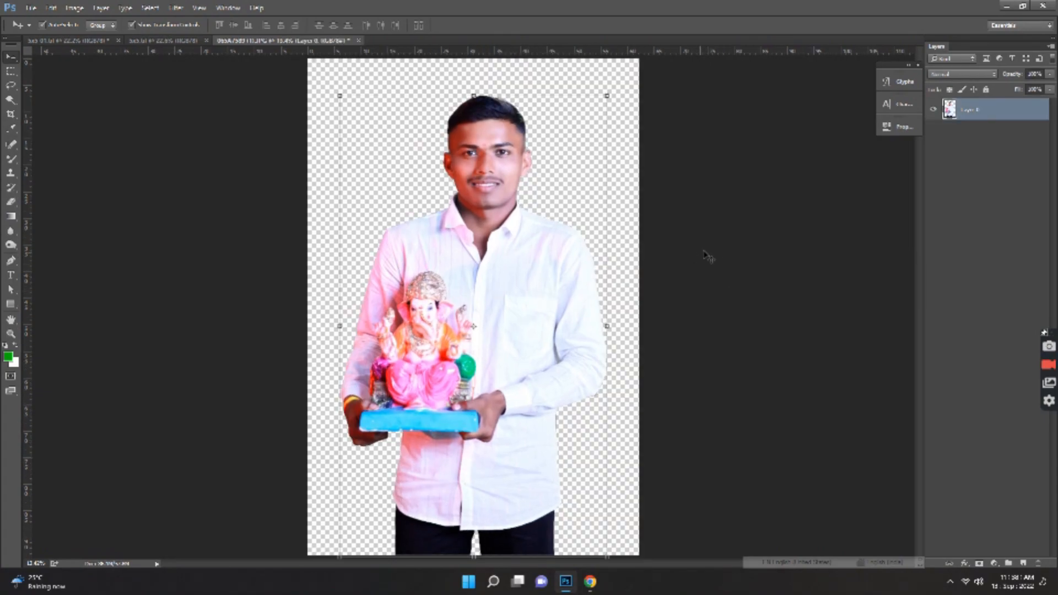